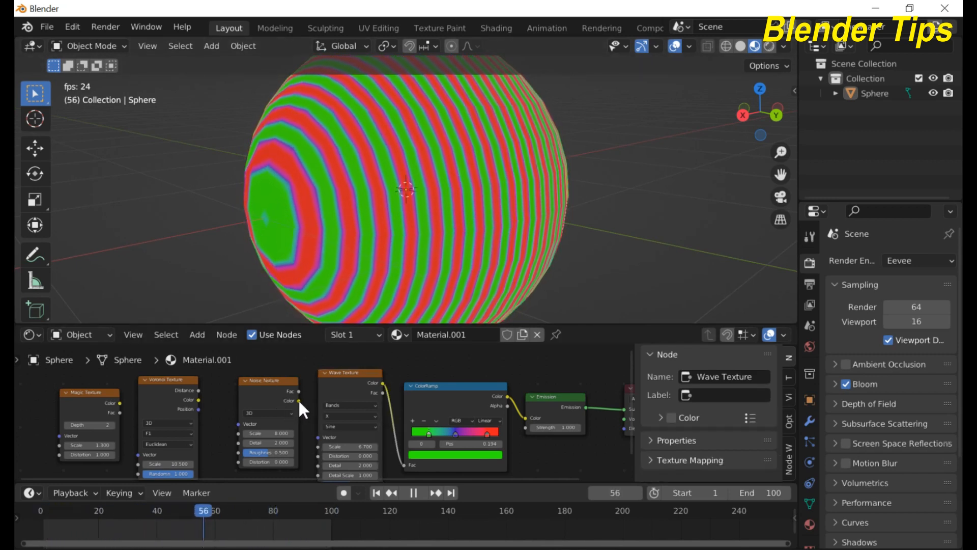
# Link the Noise Texture's Color to the Wave Texture's Vector, and the Voronoi Texture's Color to the Noise Texture's Vector
pyautogui.moveTo(299, 401); pyautogui.dragTo(317, 437)
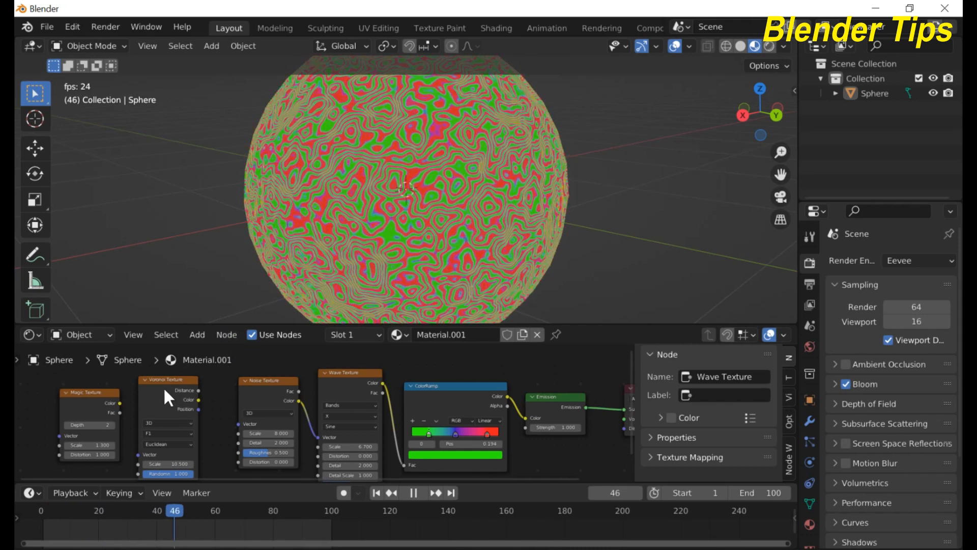
pyautogui.moveTo(198, 400); pyautogui.dragTo(238, 424)
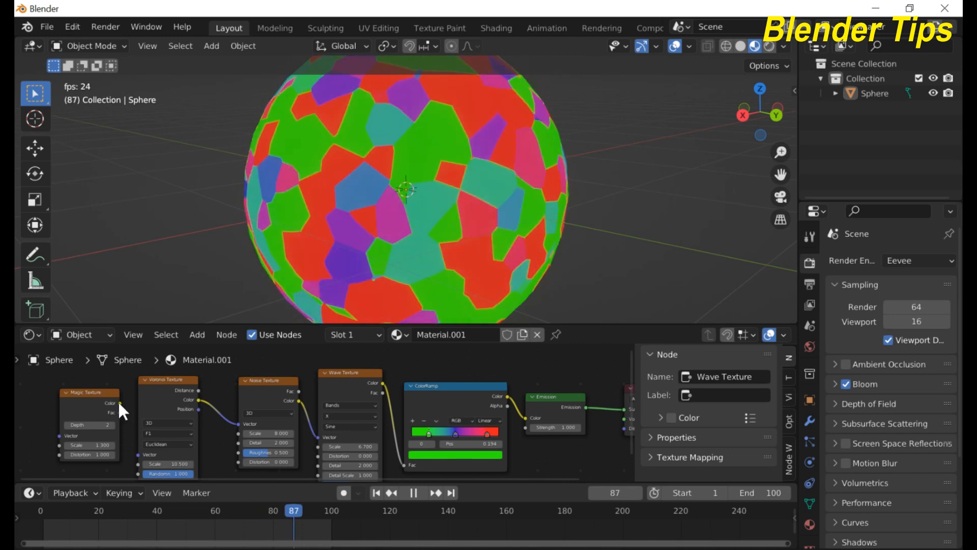
# Link the Magic Texture's Color output to the Voronoi Texture's Vector input and inspect the sphere's animated pattern
pyautogui.moveTo(118, 400); pyautogui.dragTo(139, 453)
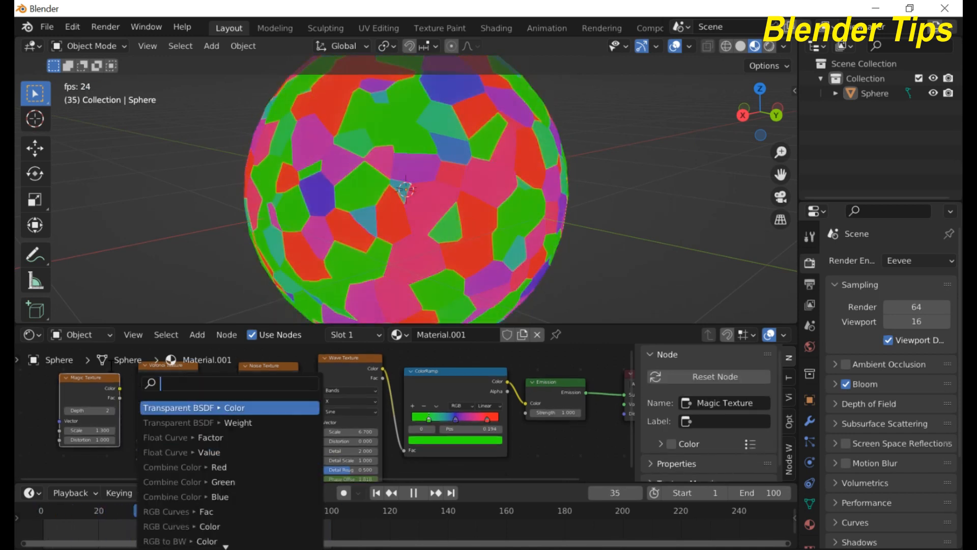
pyautogui.click(23, 418)
pyautogui.moveTo(118, 386); pyautogui.dragTo(138, 439)
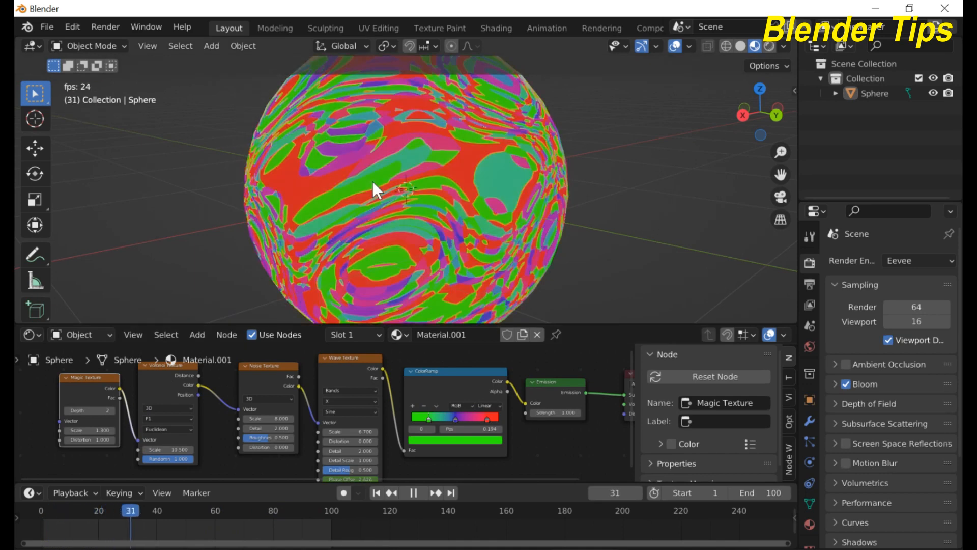
pyautogui.moveTo(426, 194); pyautogui.dragTo(492, 178, button='middle')
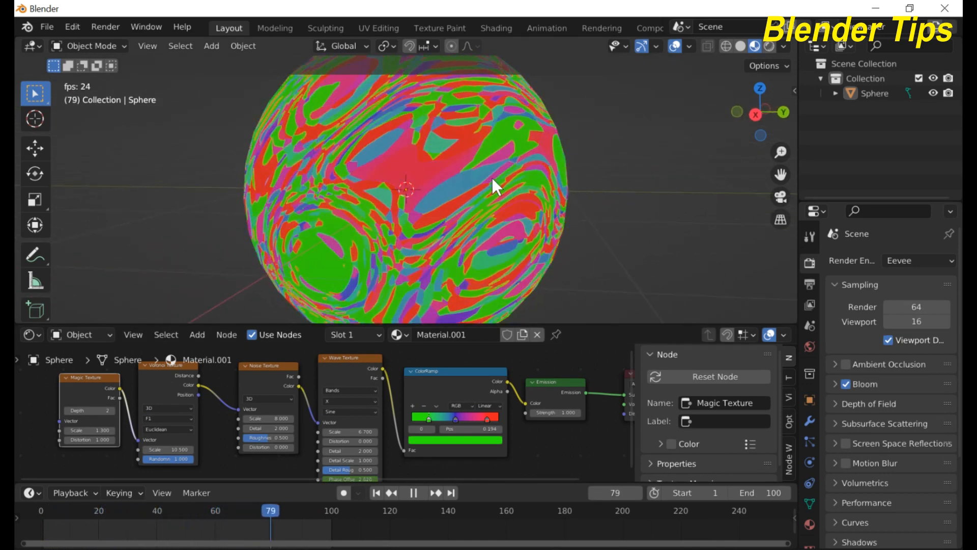
pyautogui.scroll(1, 493, 178)
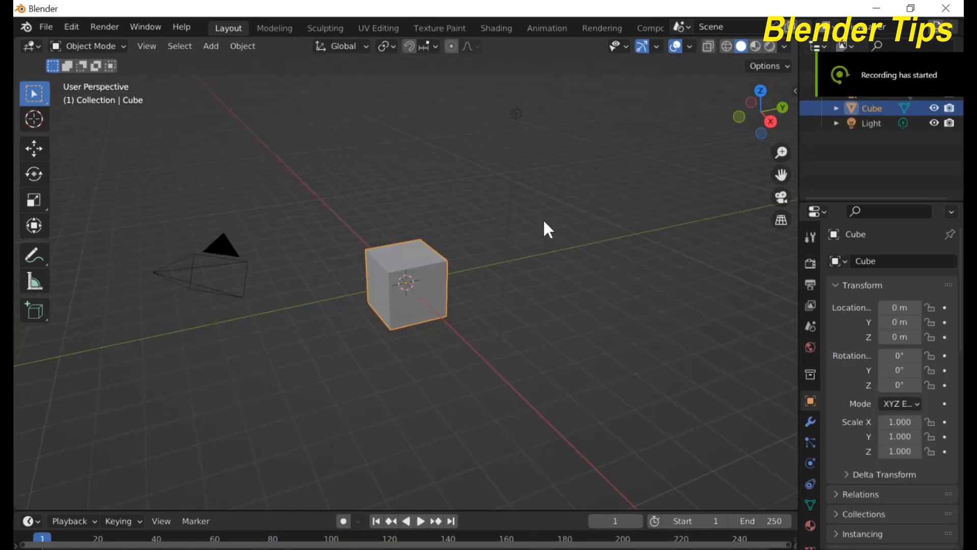
# Delete the default cube, camera and light from the new scene
pyautogui.scroll(-2, 543, 218)
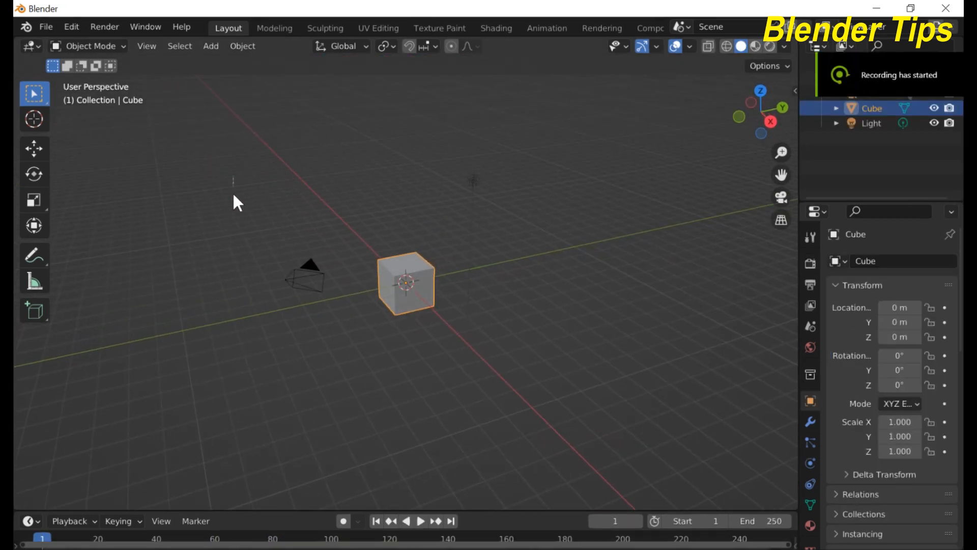
pyautogui.moveTo(233, 195); pyautogui.dragTo(493, 323)
pyautogui.press('Delete')
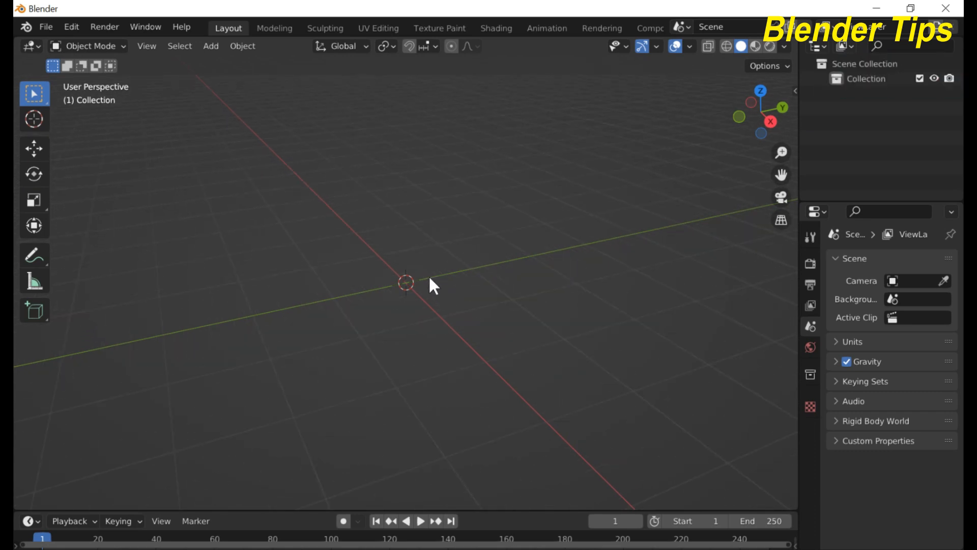
# Add a UV Sphere mesh at the world origin
pyautogui.hotkey('shift', 'a')
pyautogui.moveTo(381, 262)
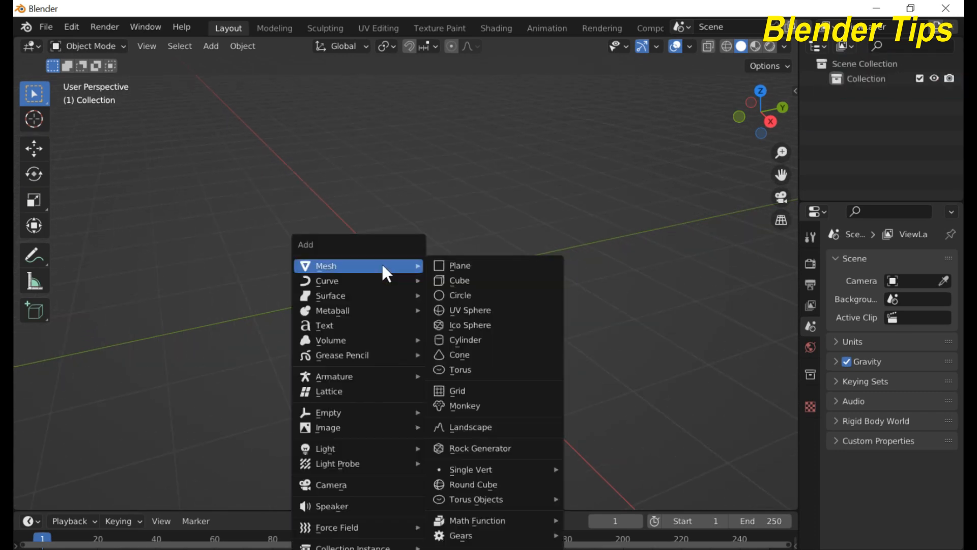
pyautogui.click(476, 309)
pyautogui.scroll(3, 417, 283)
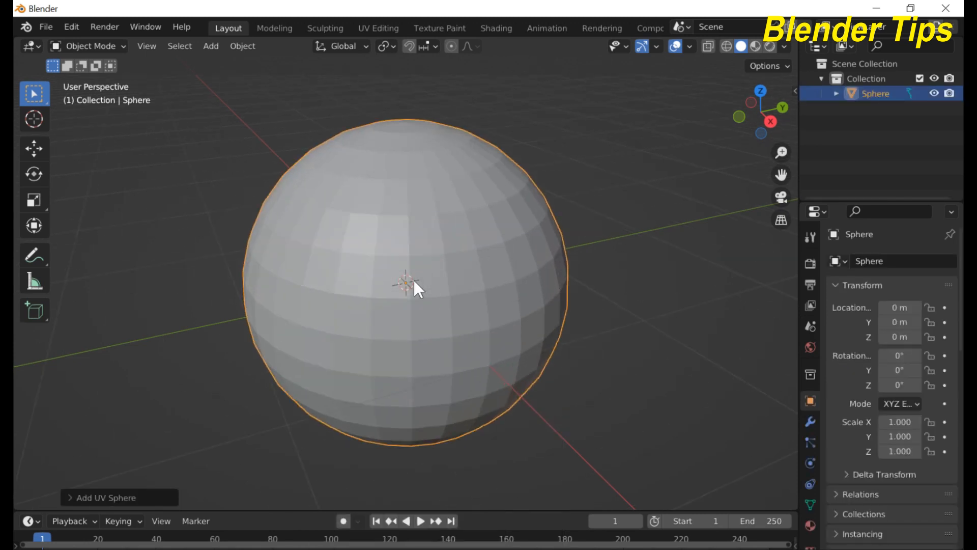
# Apply Shade Smooth to the sphere
pyautogui.scroll(-2, 405, 274)
pyautogui.rightClick(356, 242)
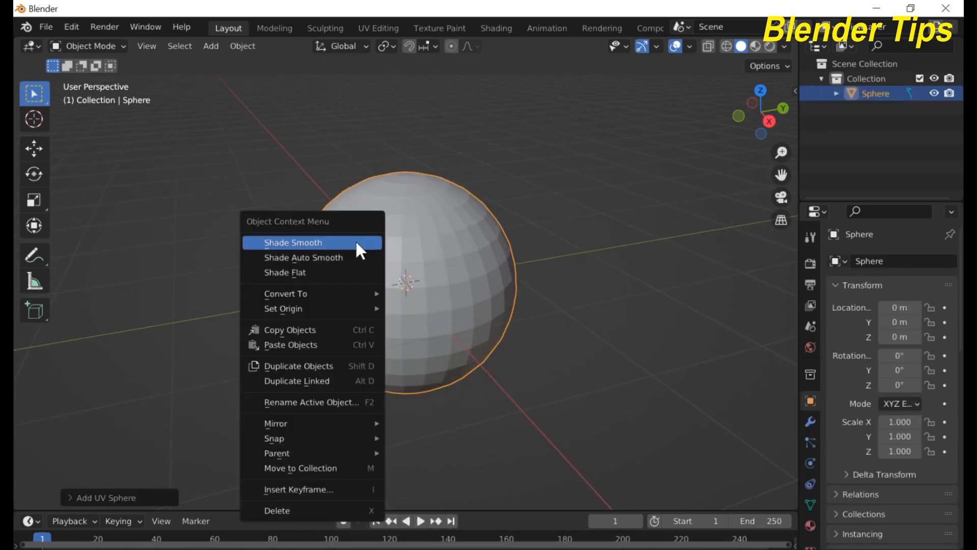
pyautogui.click(355, 240)
pyautogui.scroll(2, 399, 260)
pyautogui.scroll(-1, 399, 261)
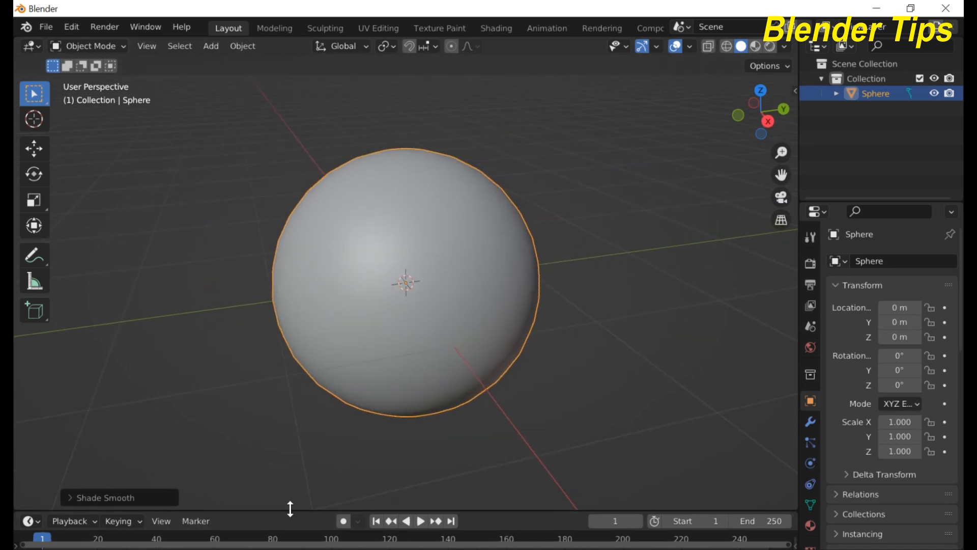
# Enlarge the timeline area and turn it into a Shader Editor, with the 3D viewport in Material Preview shading
pyautogui.moveTo(290, 509); pyautogui.dragTo(288, 343)
pyautogui.click(31, 353)
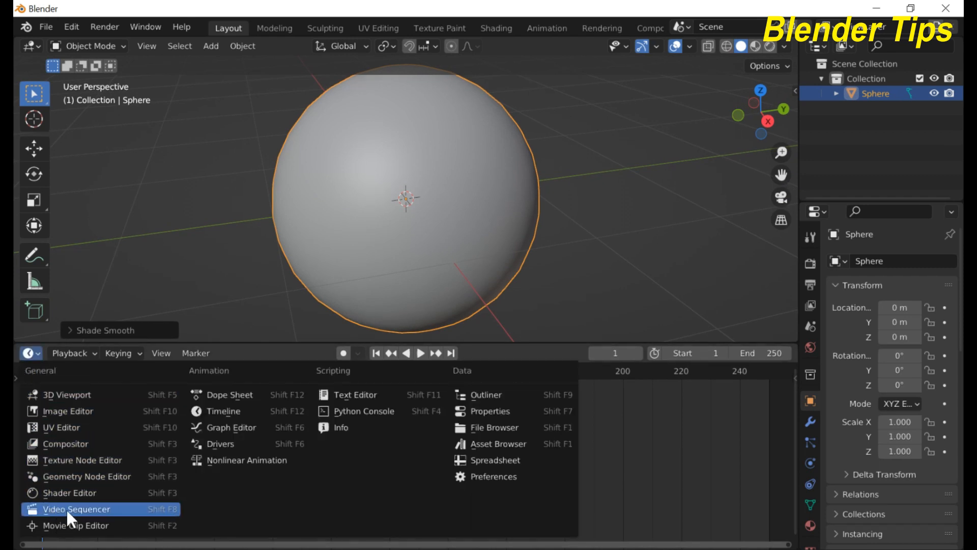
pyautogui.click(72, 493)
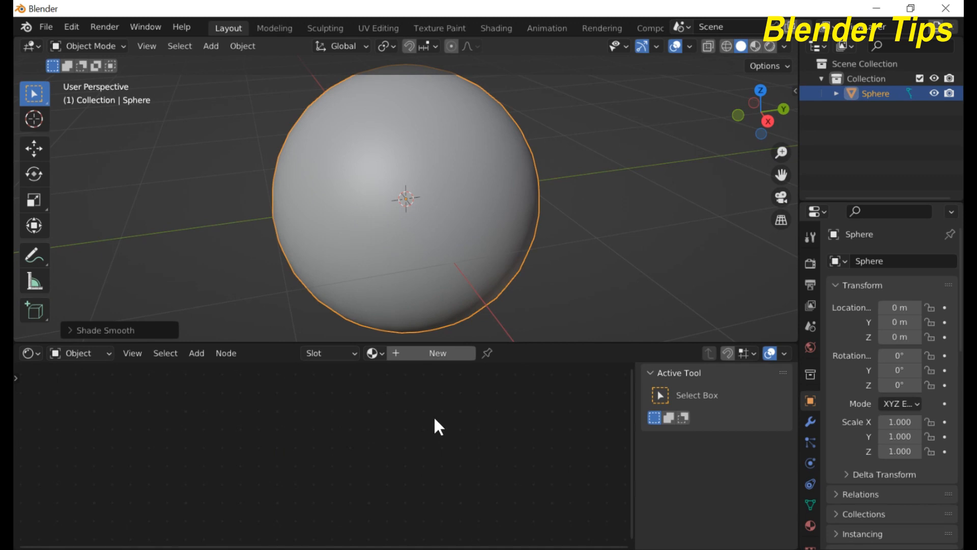
pyautogui.click(757, 46)
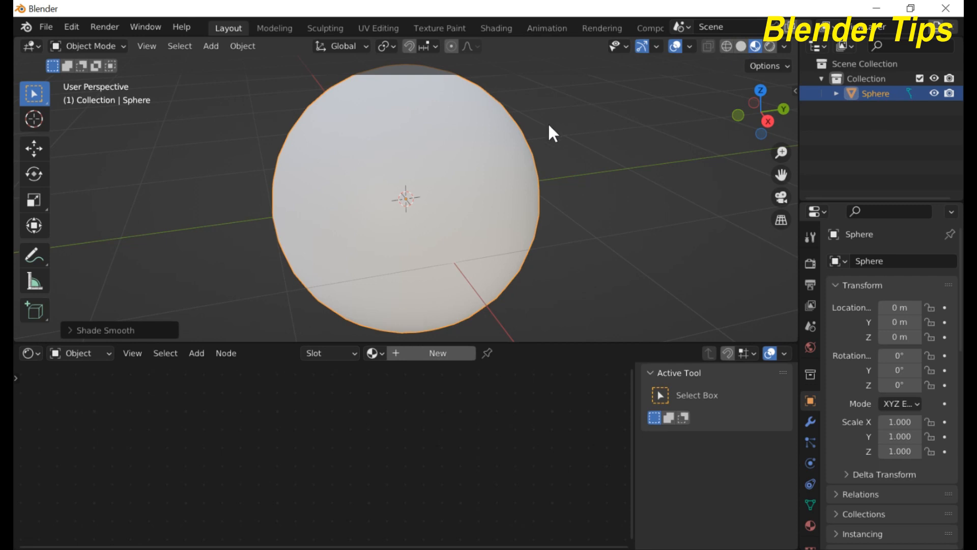
# Create a new material for the sphere and delete its Principled BSDF node
pyautogui.click(435, 353)
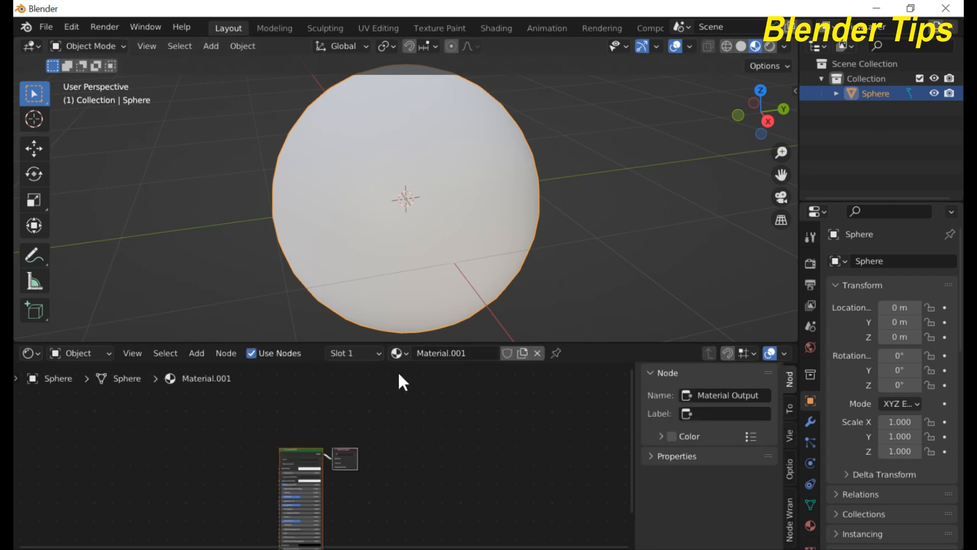
pyautogui.scroll(10, 404, 442)
pyautogui.moveTo(508, 442); pyautogui.dragTo(93, 384, button='middle')
pyautogui.scroll(3, 112, 404)
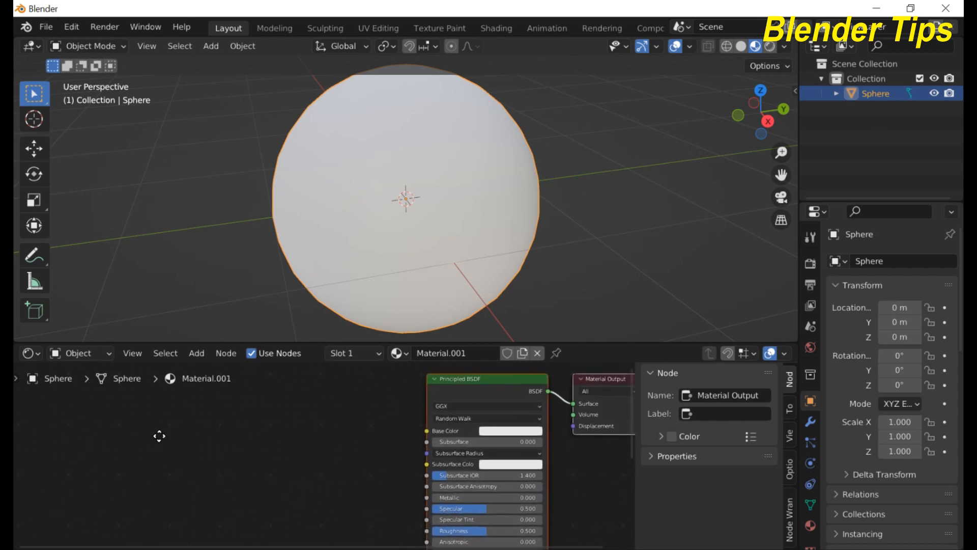
pyautogui.click(452, 383)
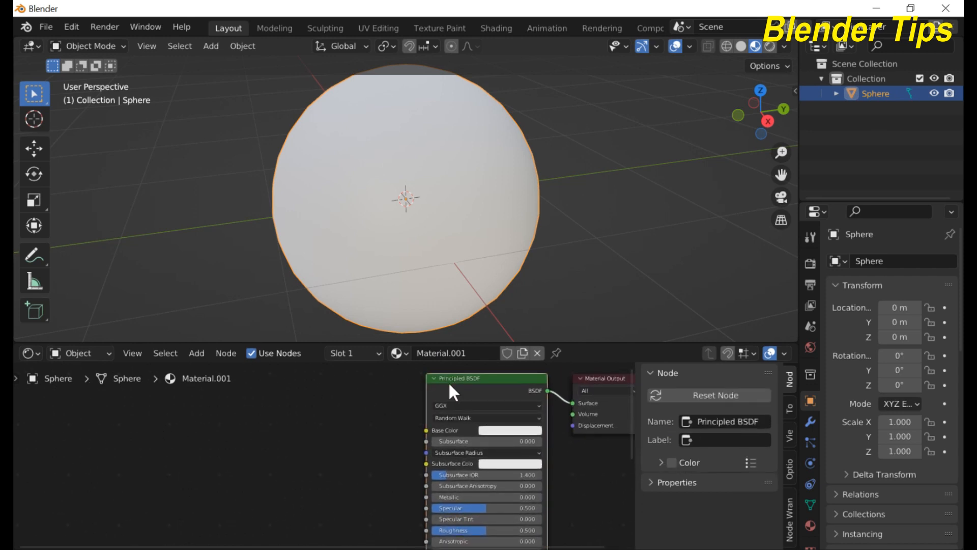
pyautogui.press('x')
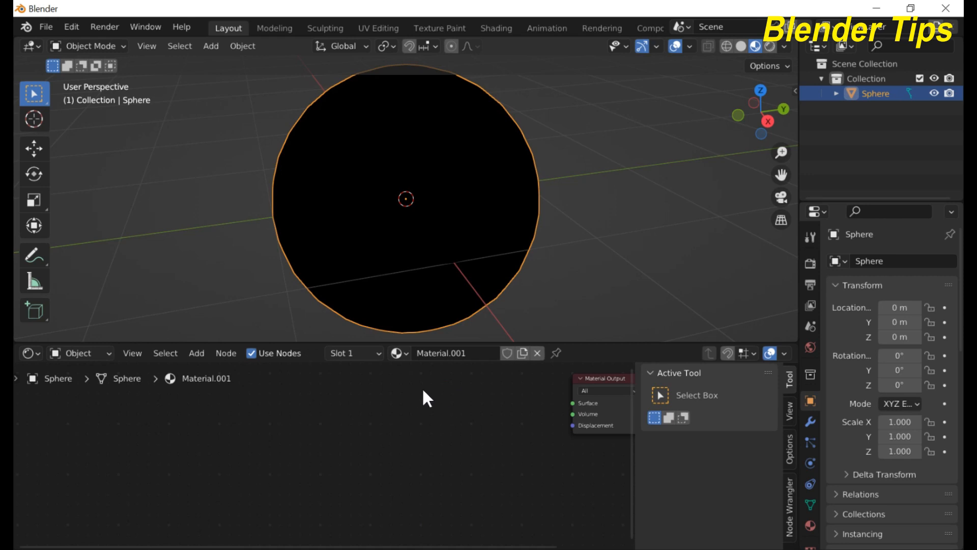
pyautogui.moveTo(515, 404); pyautogui.dragTo(481, 417, button='middle')
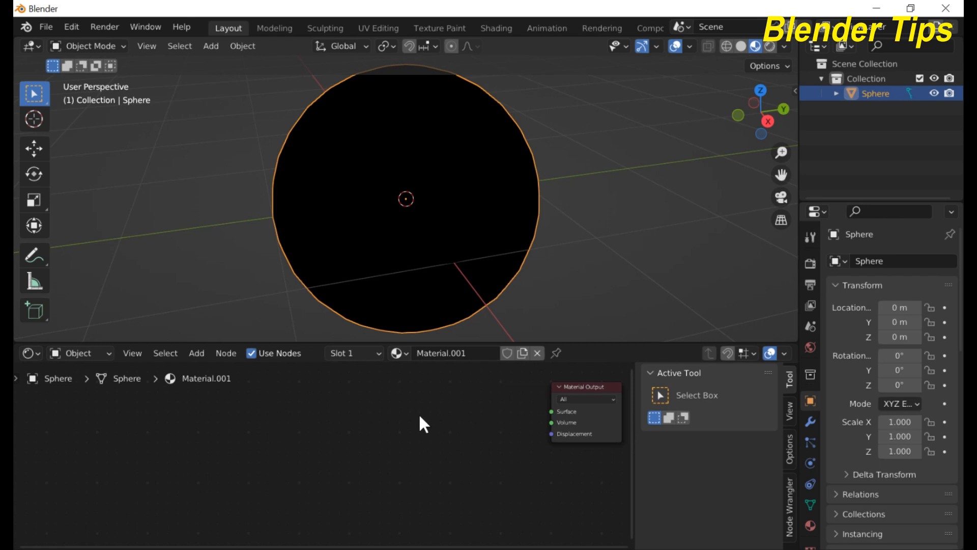
# Add an Emission node and link its Emission output to the Material Output's Surface input
pyautogui.hotkey('shift', 'a')
pyautogui.click(413, 395)
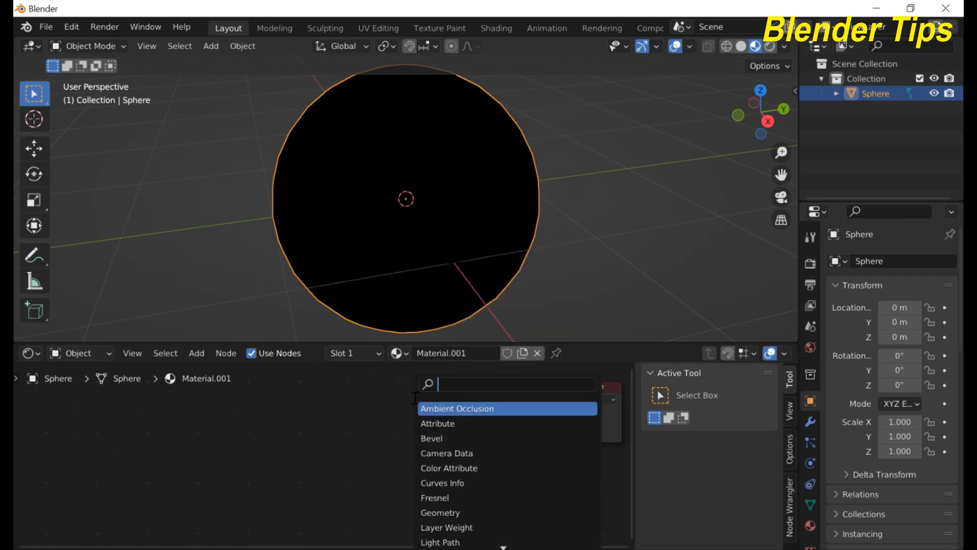
pyautogui.write('emis')
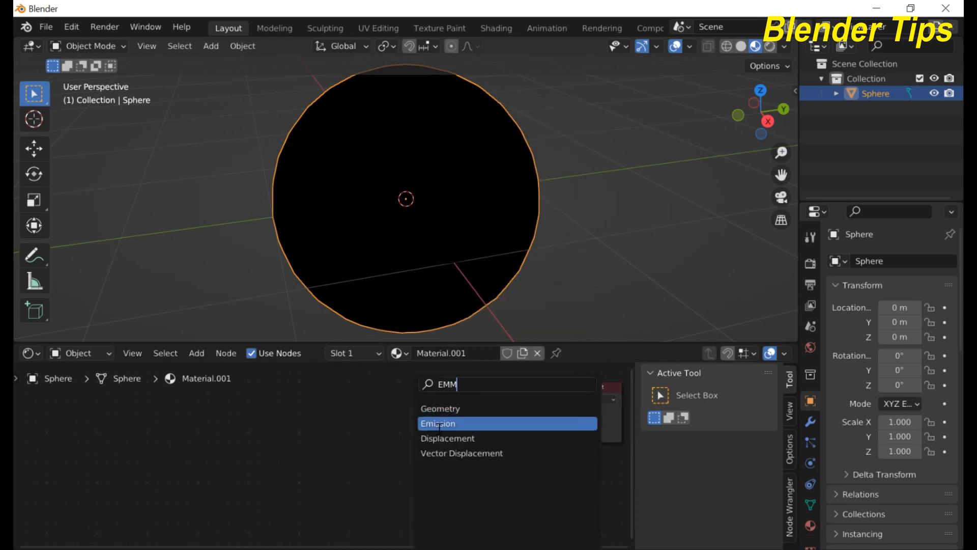
pyautogui.click(438, 422)
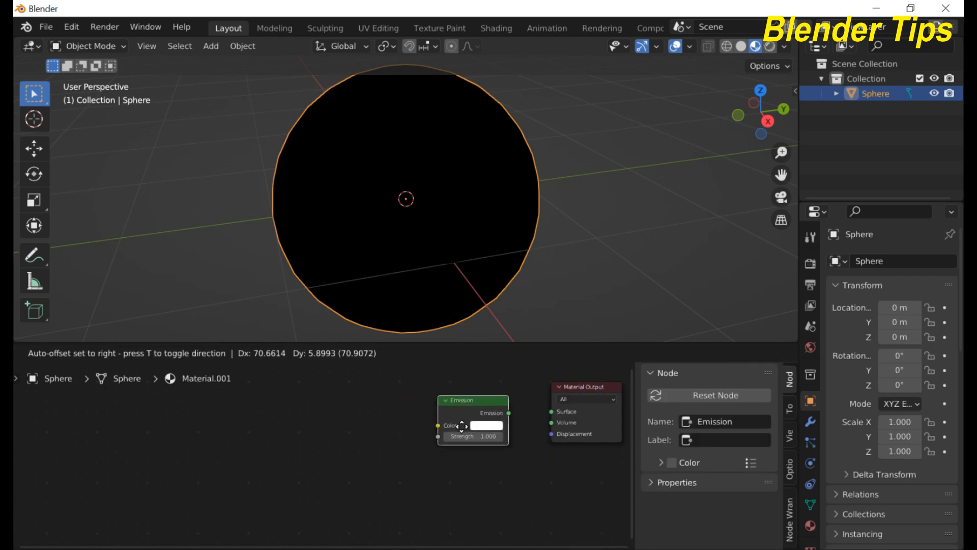
pyautogui.click(460, 422)
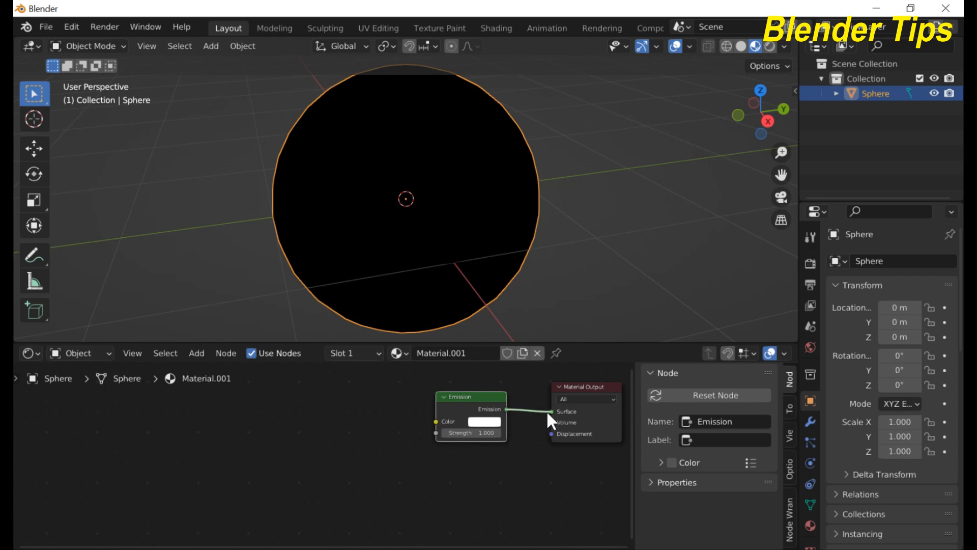
pyautogui.moveTo(545, 410); pyautogui.dragTo(548, 411)
pyautogui.scroll(2, 458, 410)
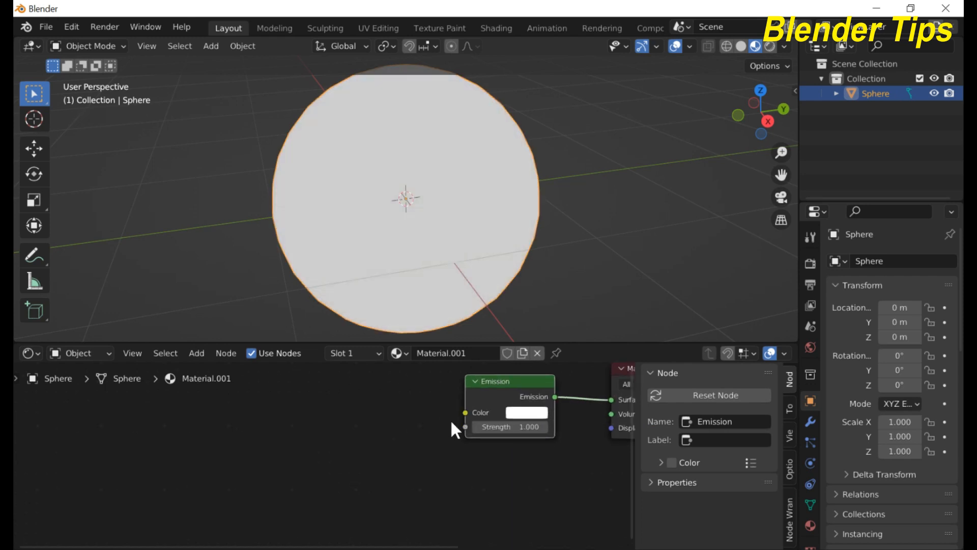
pyautogui.scroll(-2, 450, 420)
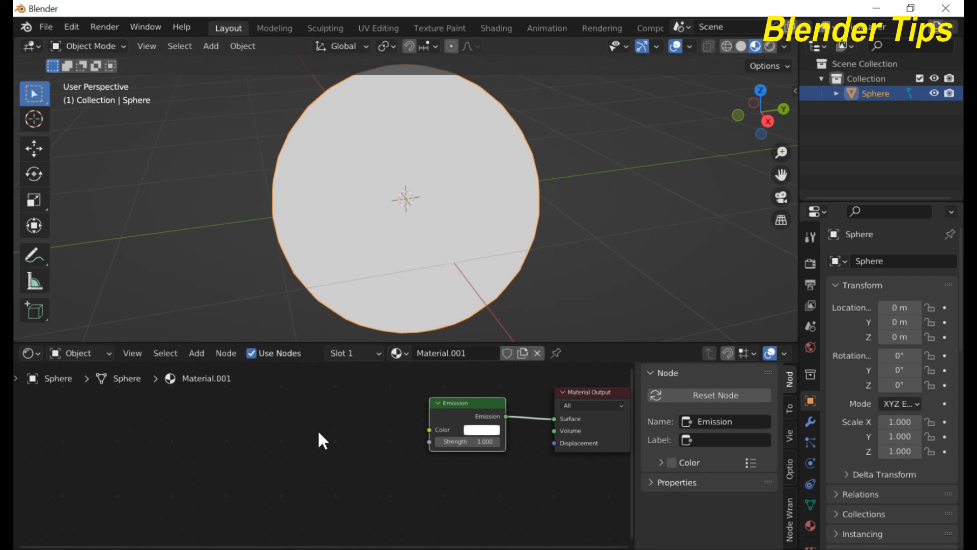
# Add a ColorRamp node before the Emission node and link its Color output to the Emission Color input
pyautogui.hotkey('shift', 'a')
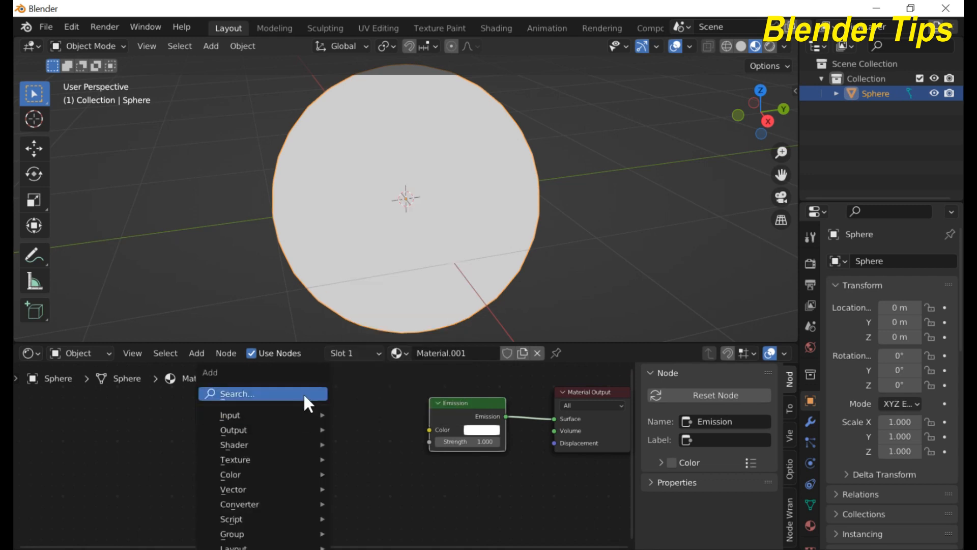
pyautogui.click(304, 394)
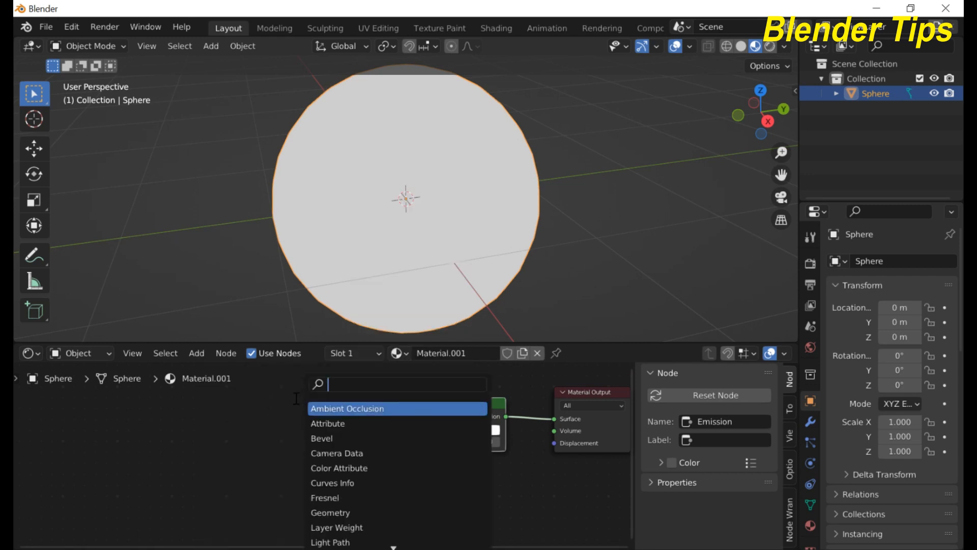
pyautogui.write('COLO')
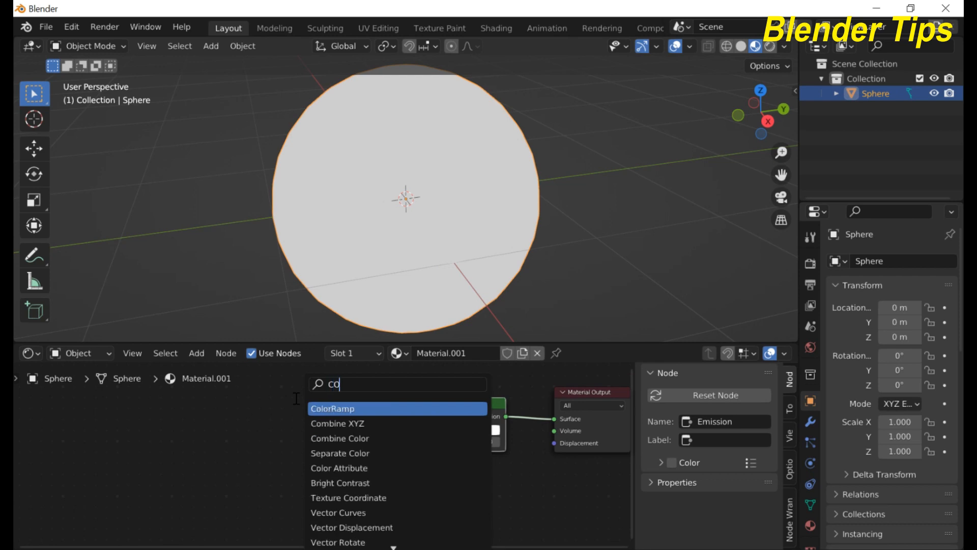
pyautogui.click(319, 409)
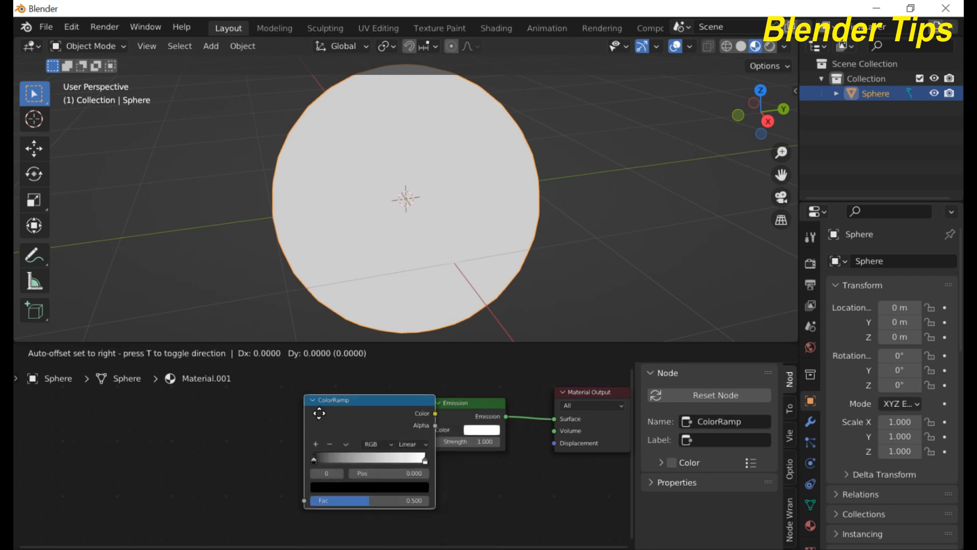
pyautogui.click(296, 407)
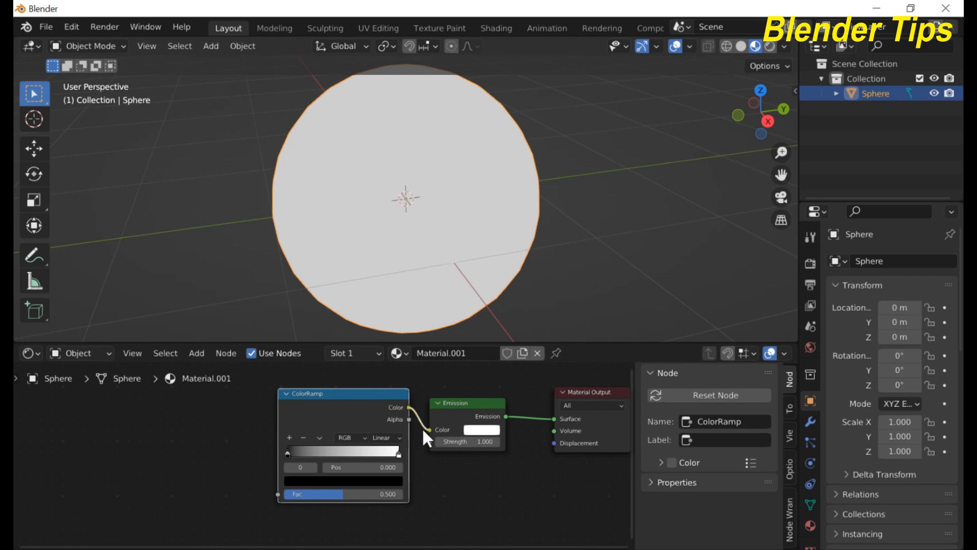
pyautogui.moveTo(422, 426); pyautogui.dragTo(422, 424)
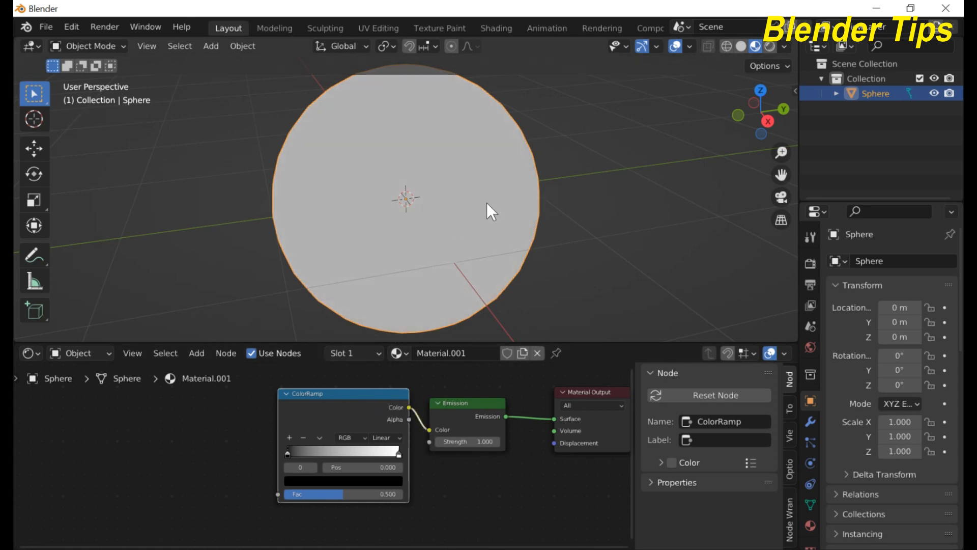
pyautogui.moveTo(486, 203); pyautogui.dragTo(465, 199, button='middle')
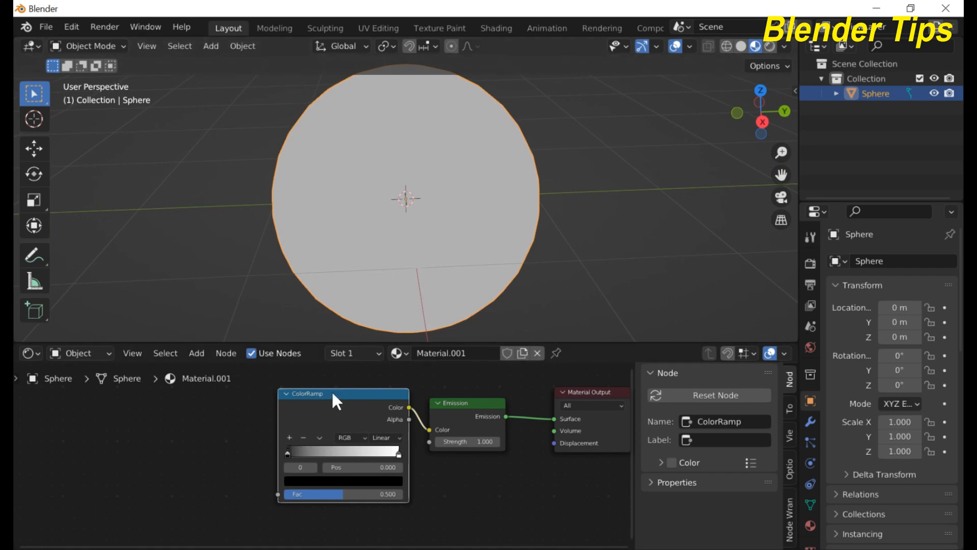
# Shift the ColorRamp node slightly and add a third color stop at position 0.500
pyautogui.moveTo(331, 390); pyautogui.dragTo(330, 384)
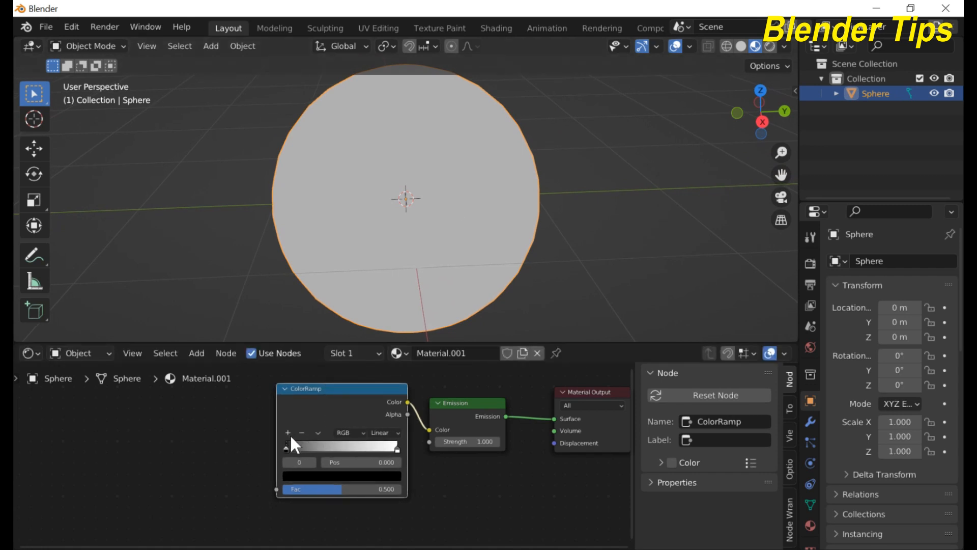
pyautogui.click(288, 432)
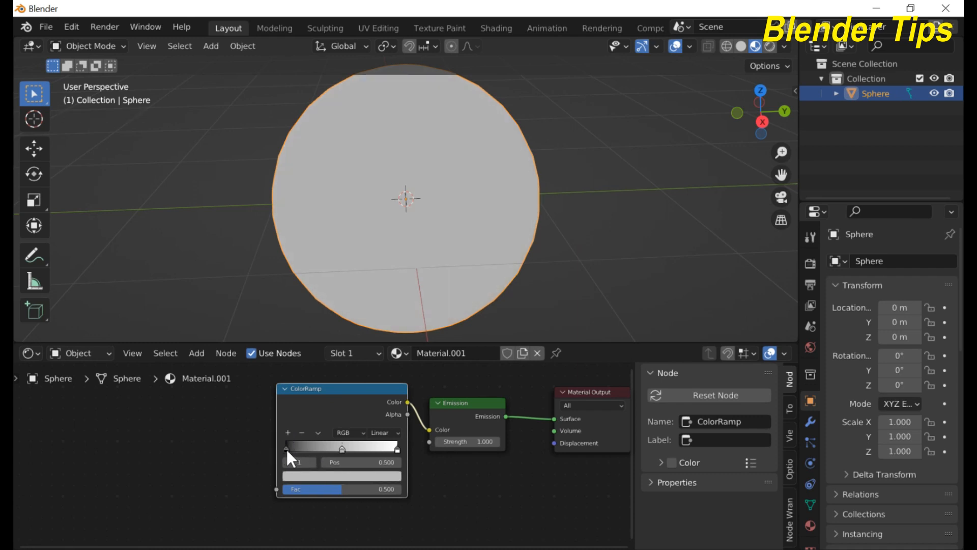
# Color the ColorRamp's first stop green (H 0.329, S 0.997, V 0.831) and its middle stop blue-violet
pyautogui.click(286, 448)
pyautogui.click(307, 475)
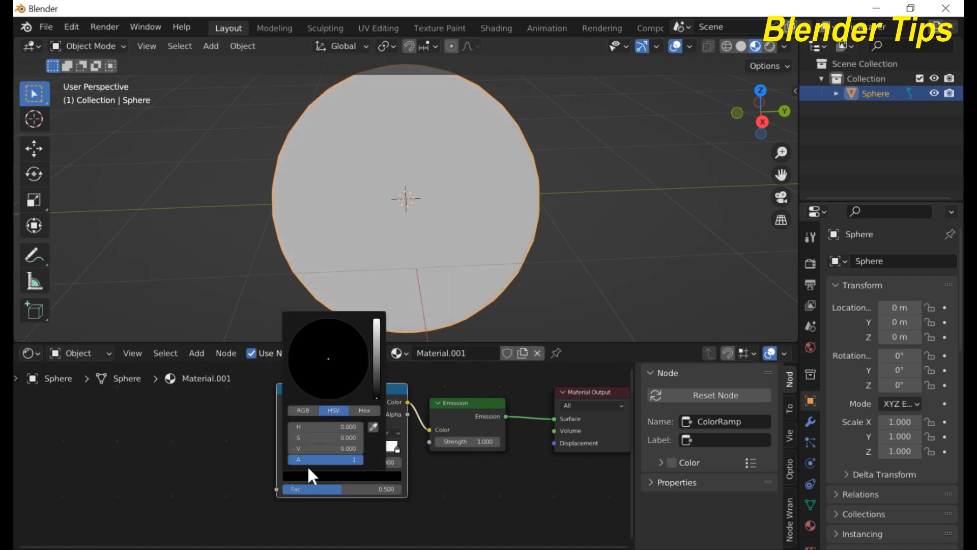
pyautogui.moveTo(375, 395); pyautogui.dragTo(377, 324)
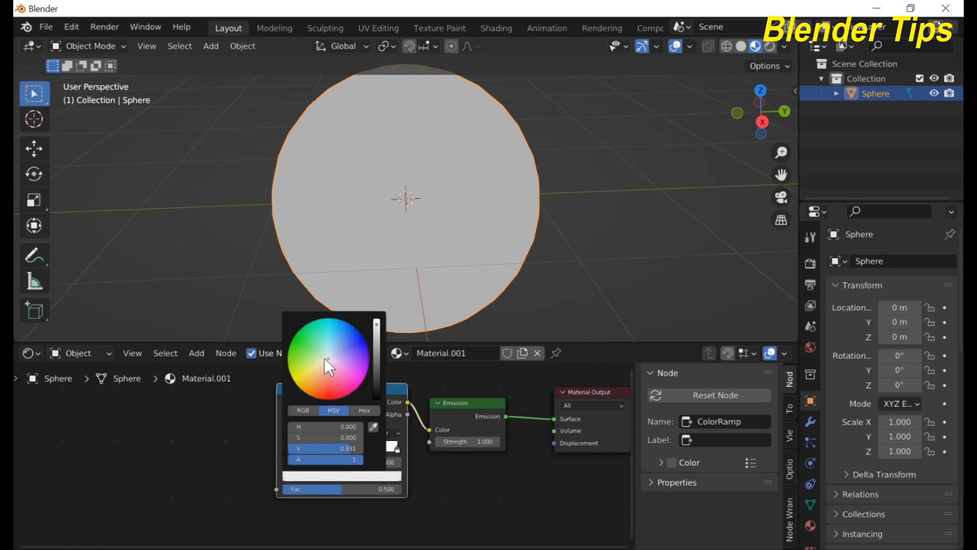
pyautogui.moveTo(325, 358); pyautogui.dragTo(293, 346)
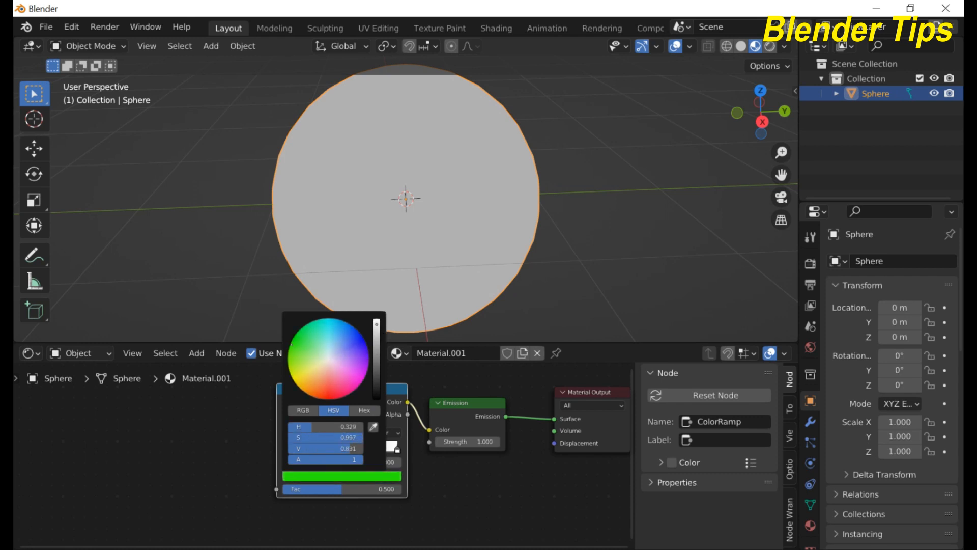
pyautogui.click(342, 449)
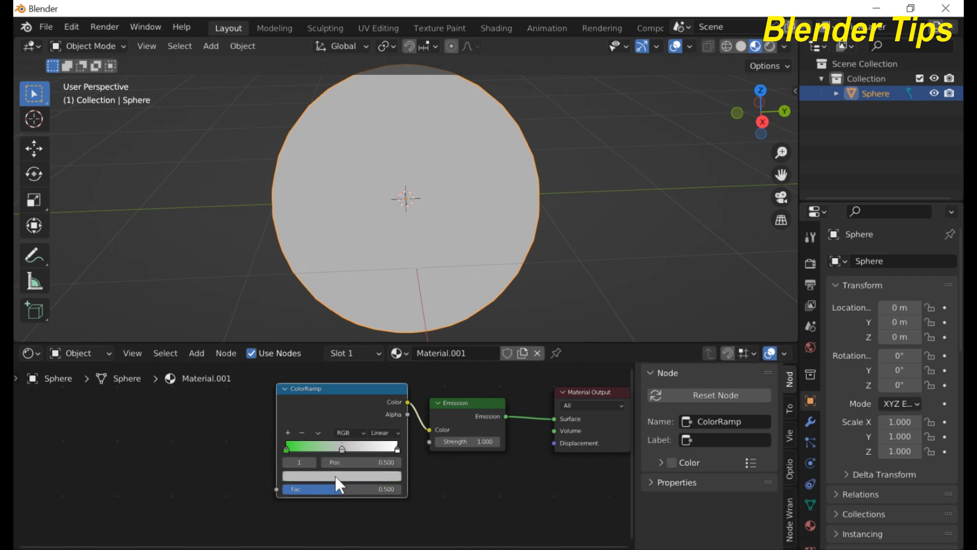
pyautogui.click(335, 476)
pyautogui.moveTo(329, 358); pyautogui.dragTo(361, 347)
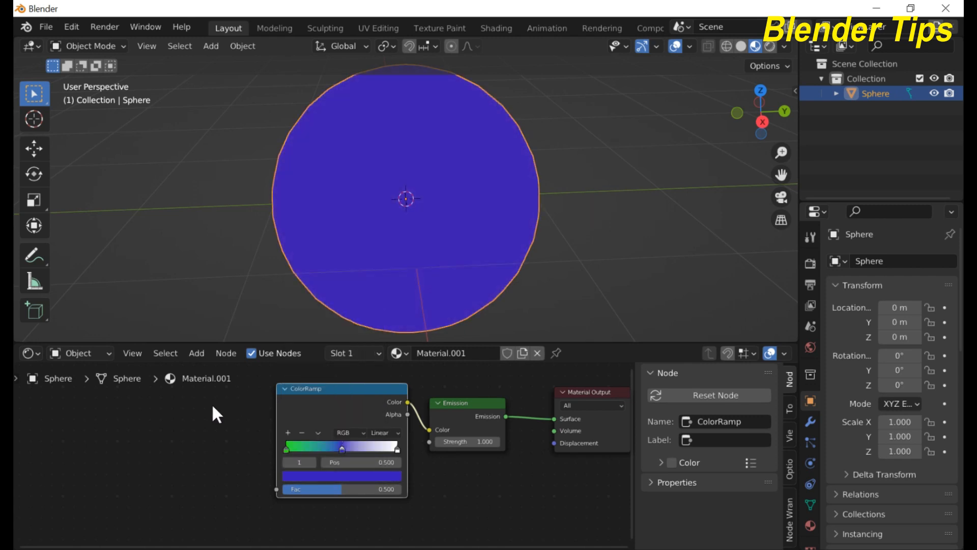
# Color the ColorRamp's last stop red and shift both outer stops inward, placing the green one at about 0.194
pyautogui.click(397, 449)
pyautogui.click(366, 477)
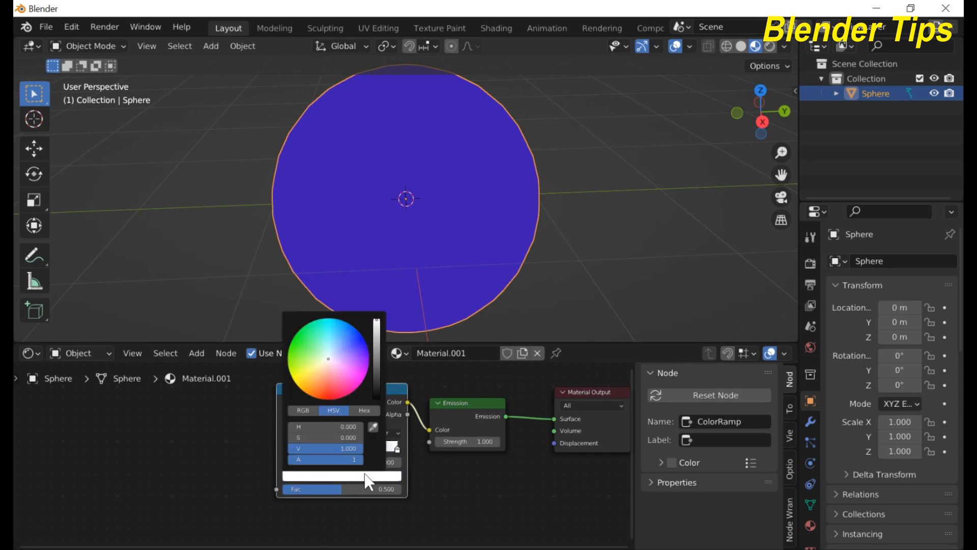
pyautogui.moveTo(329, 360); pyautogui.dragTo(332, 390)
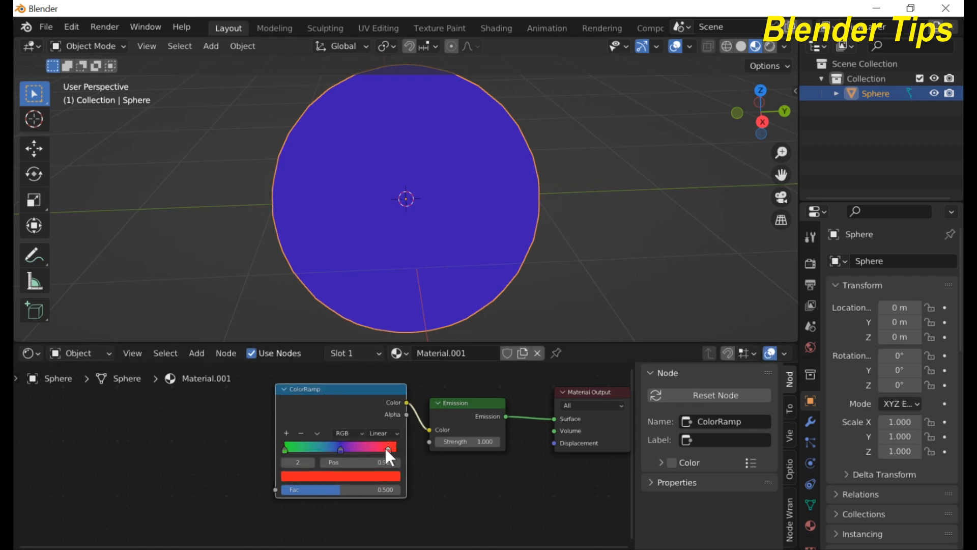
pyautogui.moveTo(284, 449); pyautogui.dragTo(307, 451)
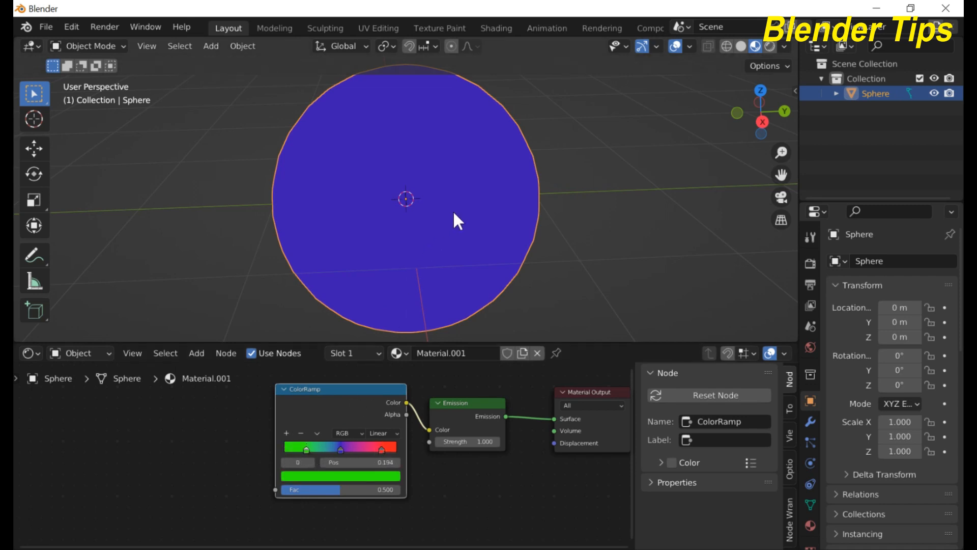
# Add a Wave Texture node before the ColorRamp and link its Color output to the ColorRamp's Fac input
pyautogui.moveTo(454, 213); pyautogui.dragTo(346, 230, button='middle')
pyautogui.moveTo(356, 400); pyautogui.dragTo(403, 417, button='middle')
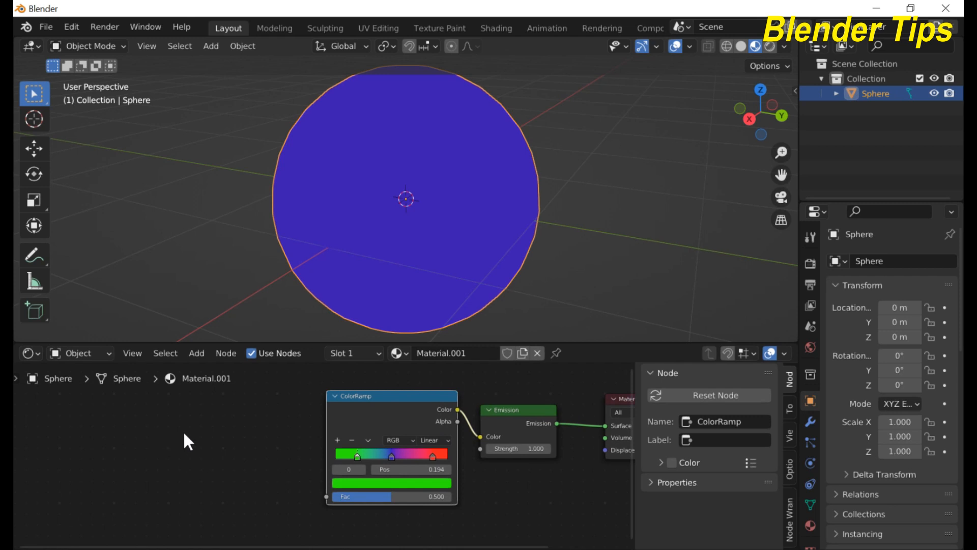
pyautogui.hotkey('shift', 'a')
pyautogui.click(168, 393)
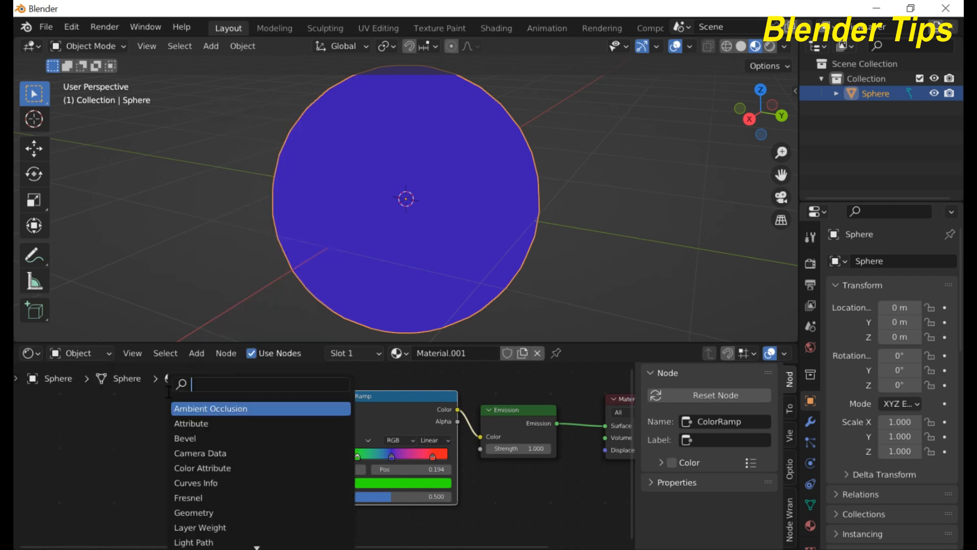
pyautogui.write('WAV')
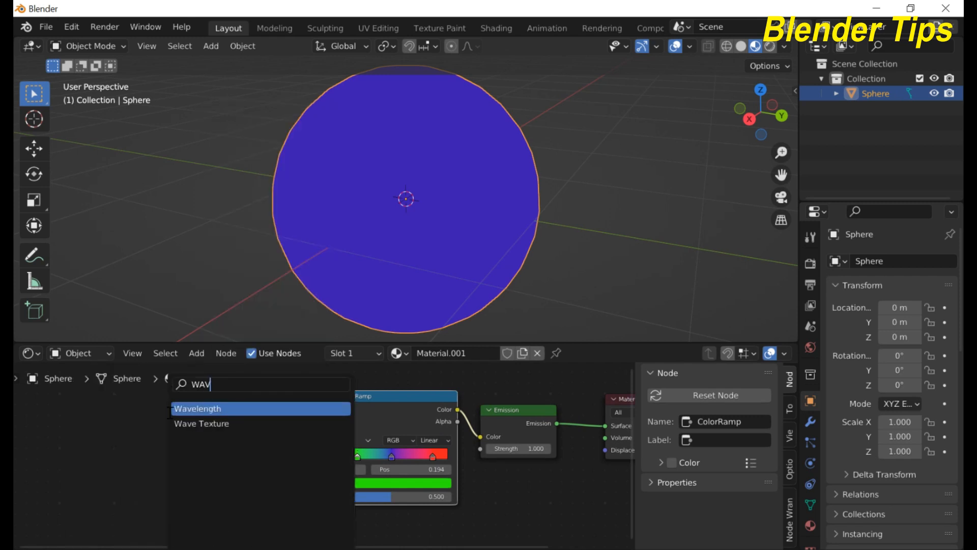
pyautogui.click(185, 424)
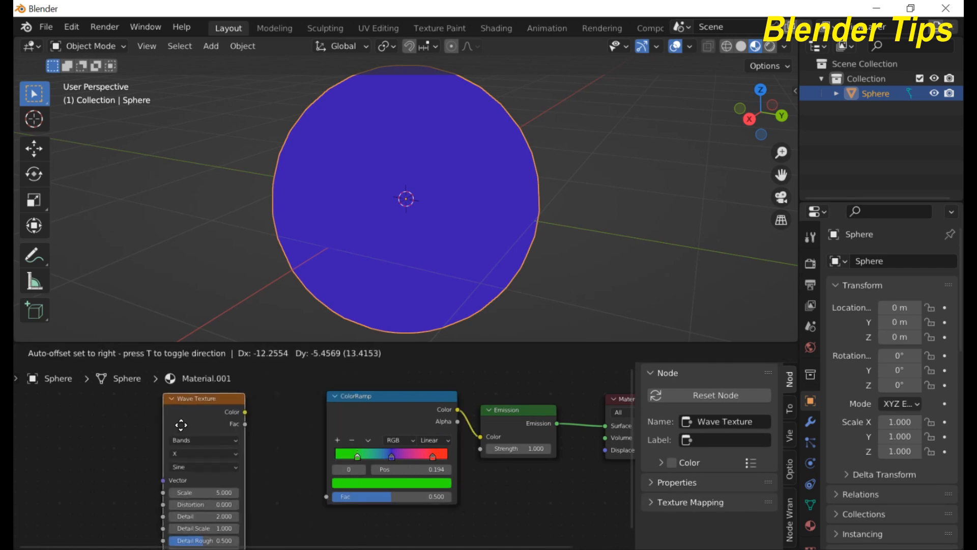
pyautogui.click(220, 408)
pyautogui.moveTo(257, 422); pyautogui.dragTo(284, 418, button='middle')
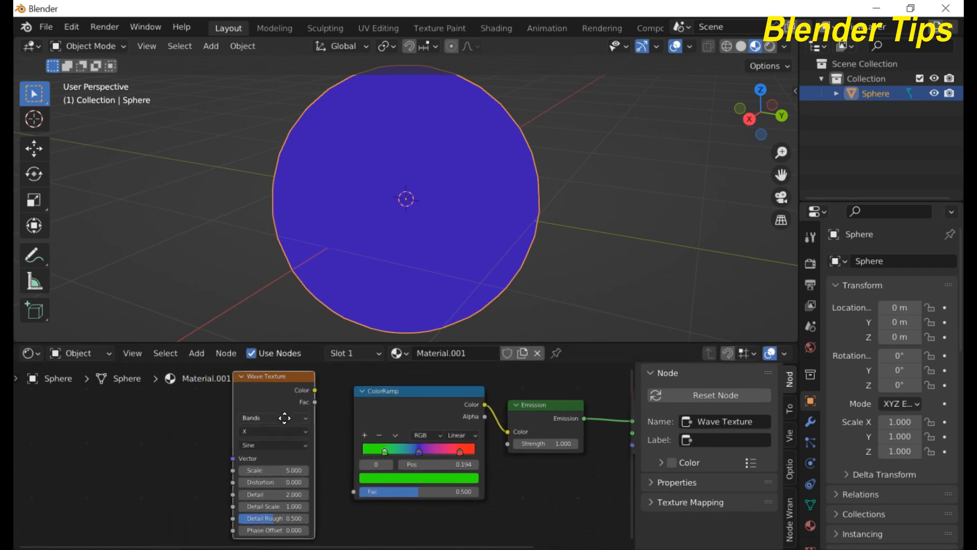
pyautogui.moveTo(314, 390); pyautogui.dragTo(348, 490)
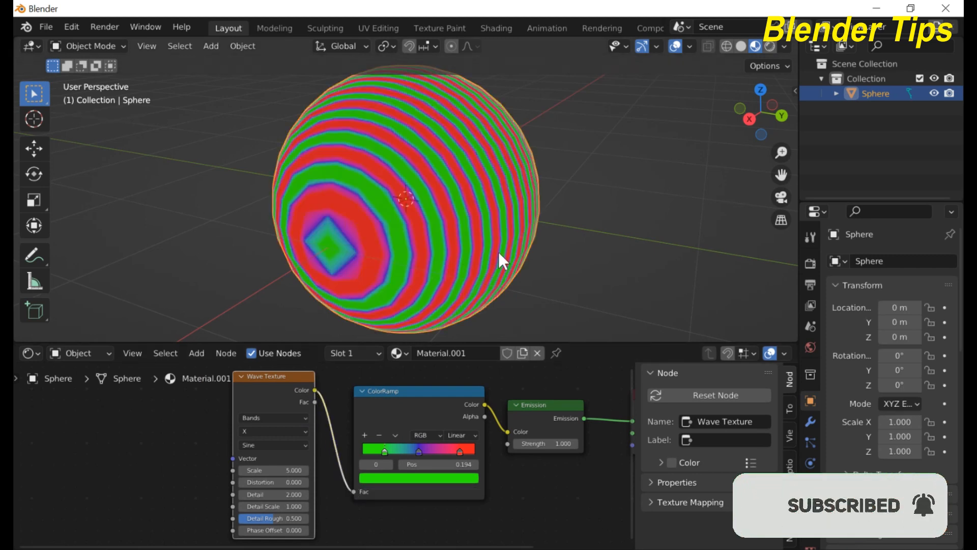
# Examine the colored wave bands on the sphere from several angles and distances
pyautogui.moveTo(521, 231)
pyautogui.mouseDown(button='middle')
pyautogui.moveTo(420, 242)
pyautogui.moveTo(529, 226)
pyautogui.mouseUp(button='middle')
pyautogui.scroll(-5, 375, 233)
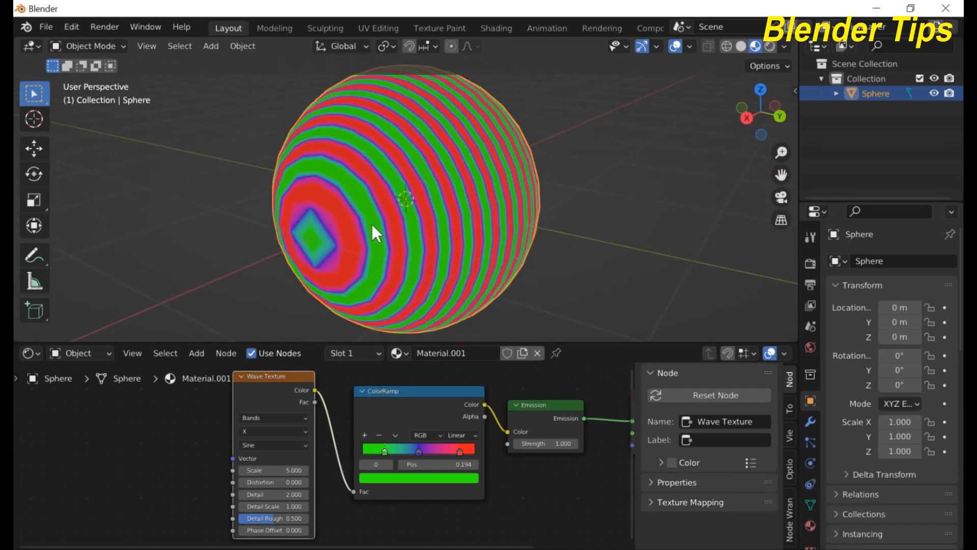
pyautogui.moveTo(371, 224)
pyautogui.mouseDown(button='middle')
pyautogui.moveTo(351, 232)
pyautogui.moveTo(339, 276)
pyautogui.moveTo(359, 231)
pyautogui.moveTo(381, 216)
pyautogui.mouseUp(button='middle')
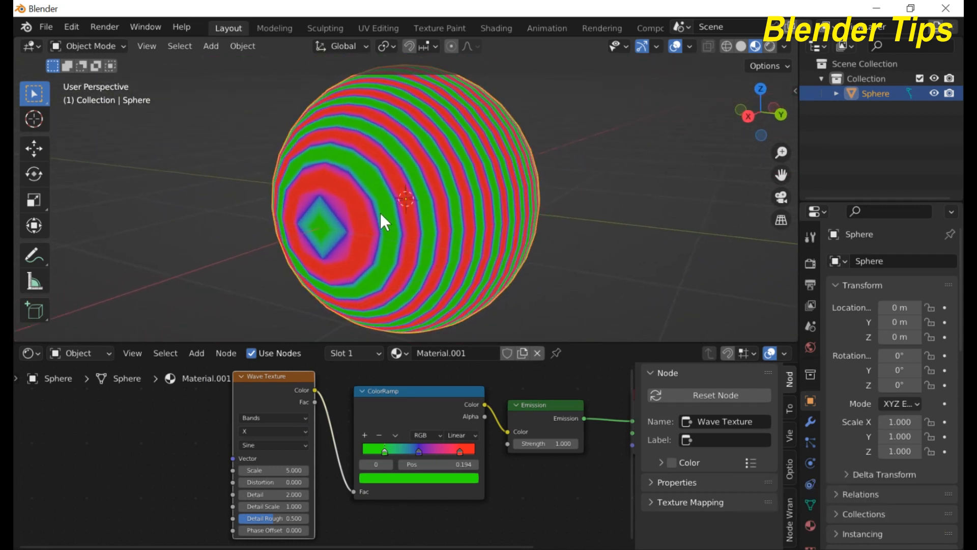
pyautogui.scroll(3, 407, 208)
pyautogui.scroll(-3, 460, 170)
pyautogui.moveTo(460, 170); pyautogui.dragTo(474, 176, button='middle')
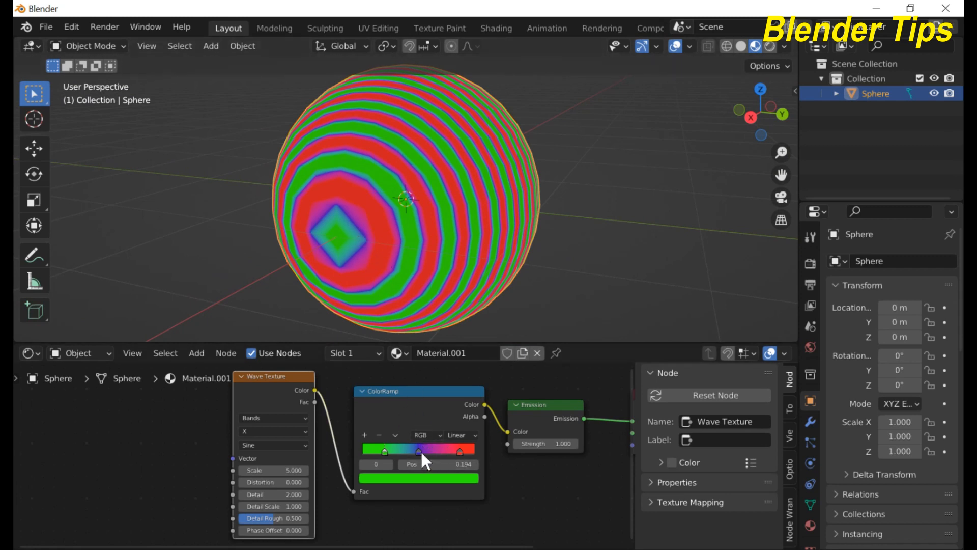
pyautogui.moveTo(300, 432); pyautogui.dragTo(340, 441, button='middle')
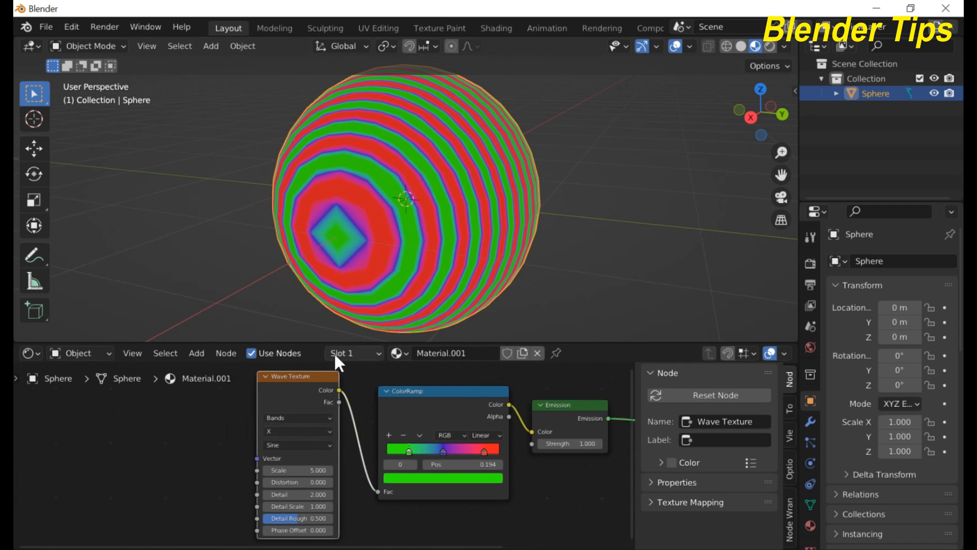
# Enlarge the shader editor area, split off a strip below it and turn that strip into a slightly taller Timeline
pyautogui.moveTo(320, 341); pyautogui.dragTo(323, 328)
pyautogui.moveTo(407, 219)
pyautogui.mouseDown(button='middle')
pyautogui.moveTo(413, 213)
pyautogui.moveTo(398, 209)
pyautogui.mouseUp(button='middle')
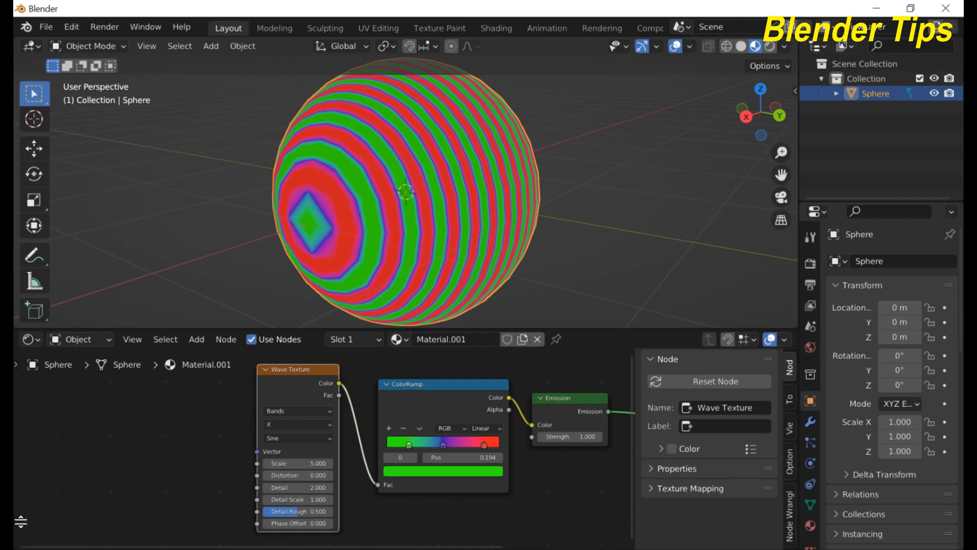
pyautogui.moveTo(20, 522); pyautogui.dragTo(23, 503)
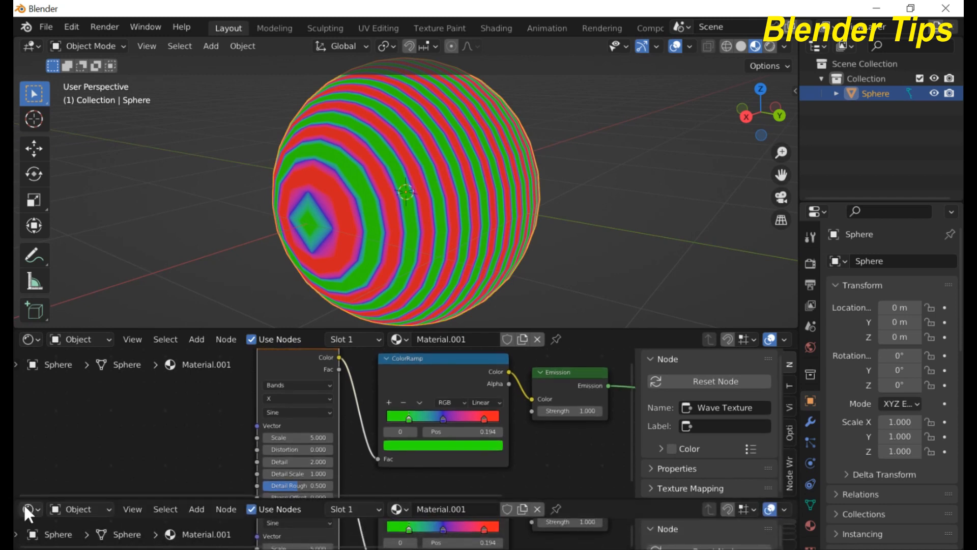
pyautogui.click(25, 508)
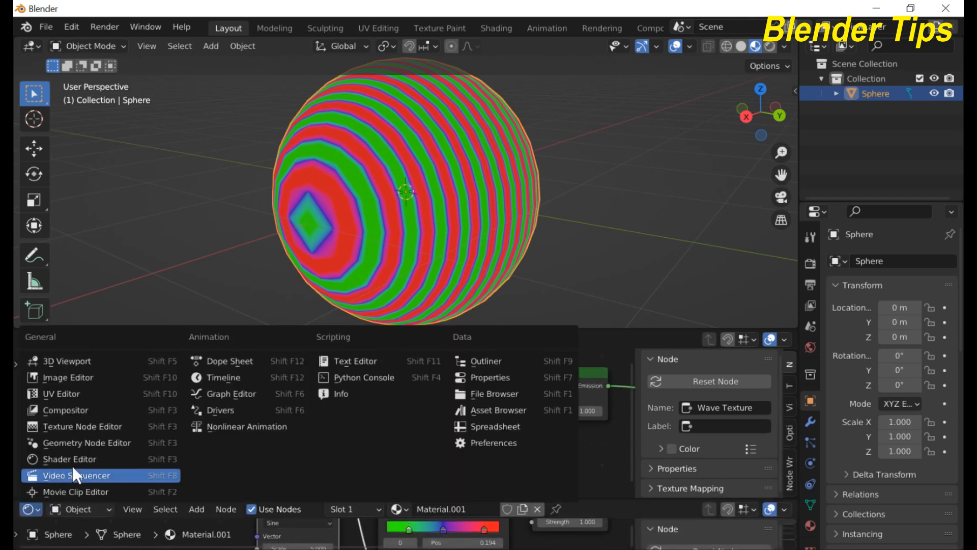
pyautogui.click(218, 376)
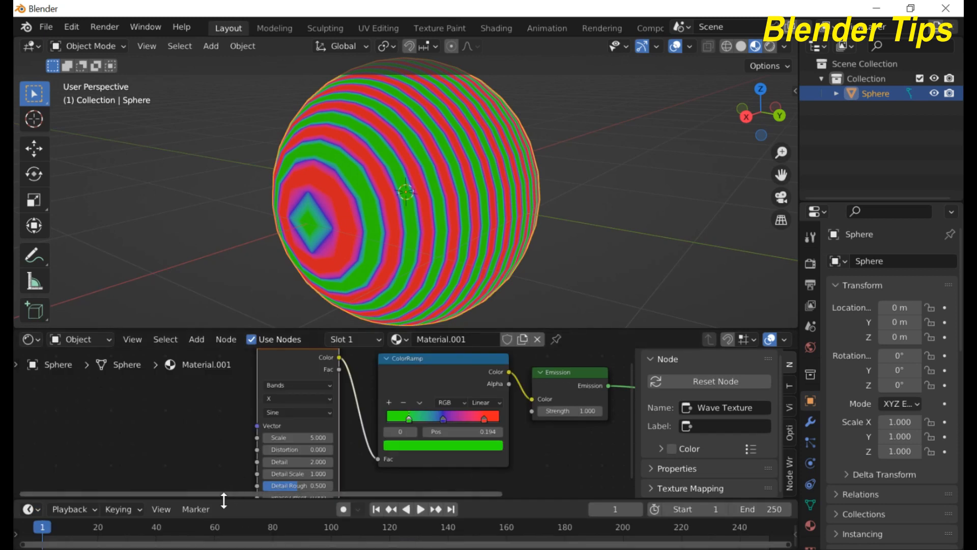
pyautogui.moveTo(223, 502); pyautogui.dragTo(221, 486)
# Set the Wave Texture's Phase Offset to 0 and insert a keyframe for it at frame 1
pyautogui.scroll(-2, 270, 413)
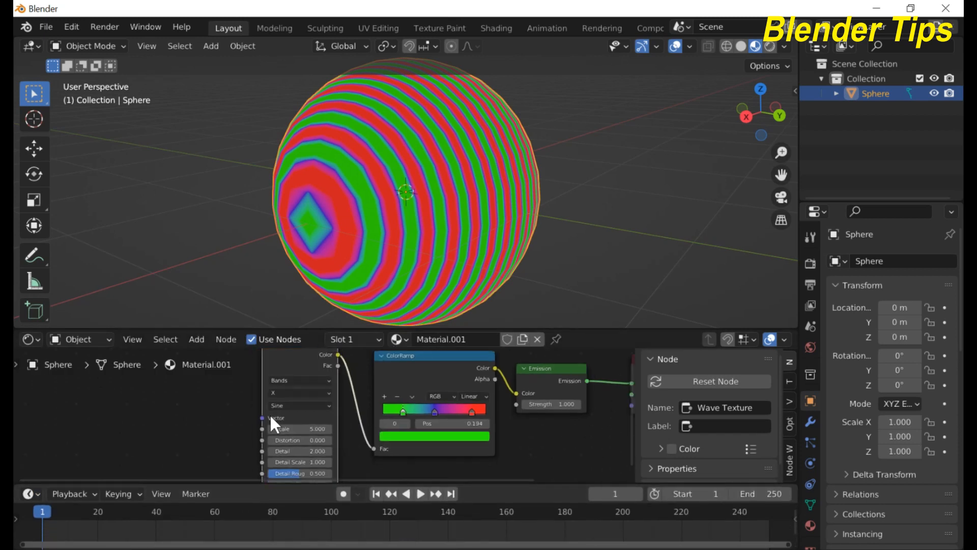
pyautogui.scroll(4, 295, 412)
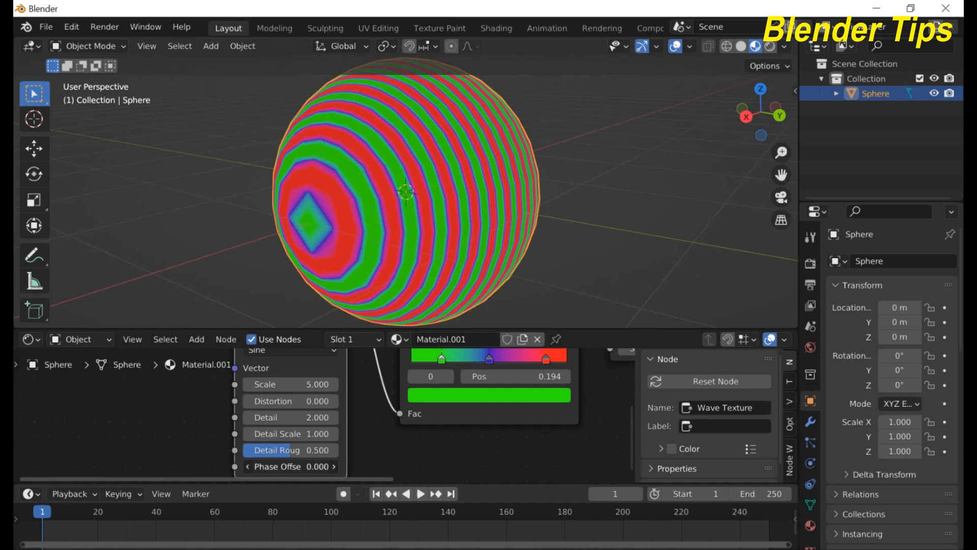
pyautogui.moveTo(291, 466); pyautogui.dragTo(261, 466)
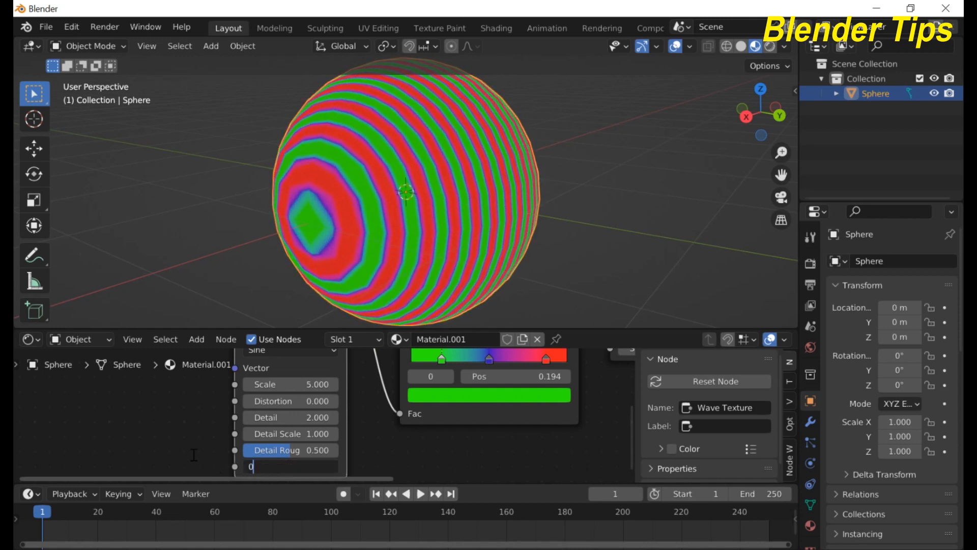
pyautogui.press('Return')
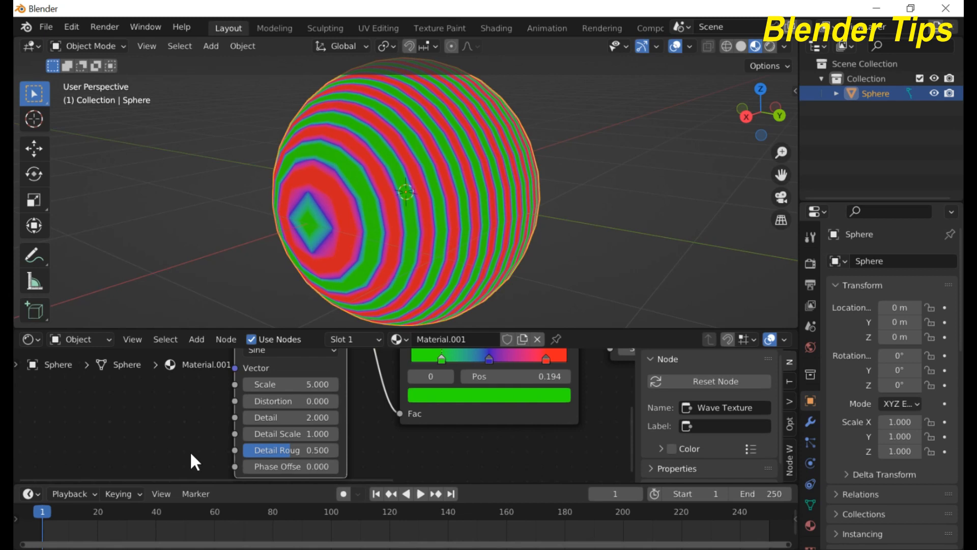
pyautogui.rightClick(269, 467)
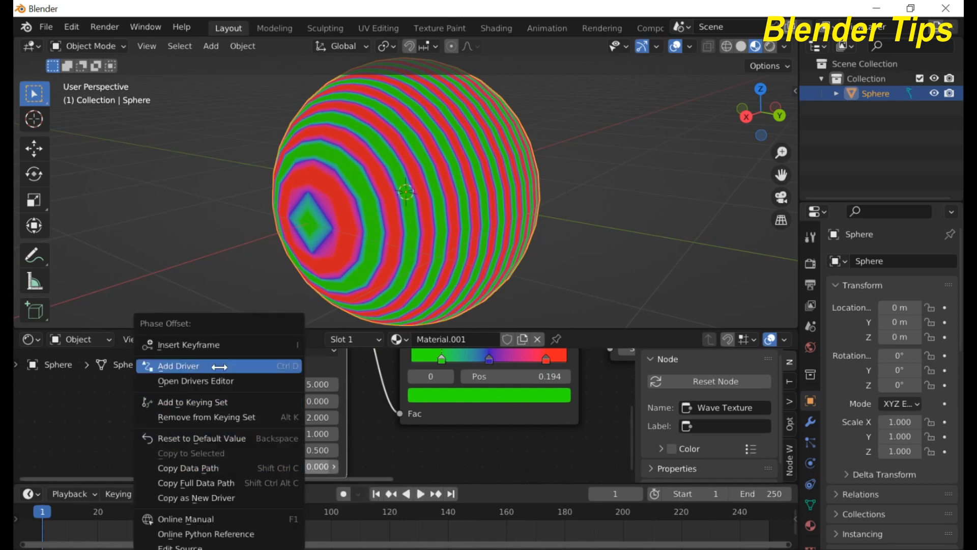
pyautogui.click(213, 347)
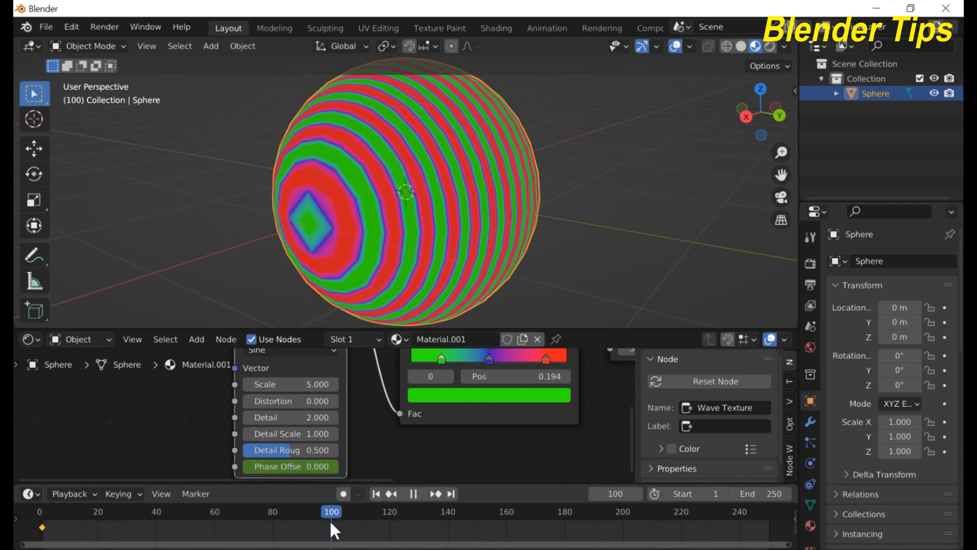
# Keyframe the Wave Texture's Phase Offset at 10 on frame 100 and set the timeline's end frame to 100
pyautogui.press('space')
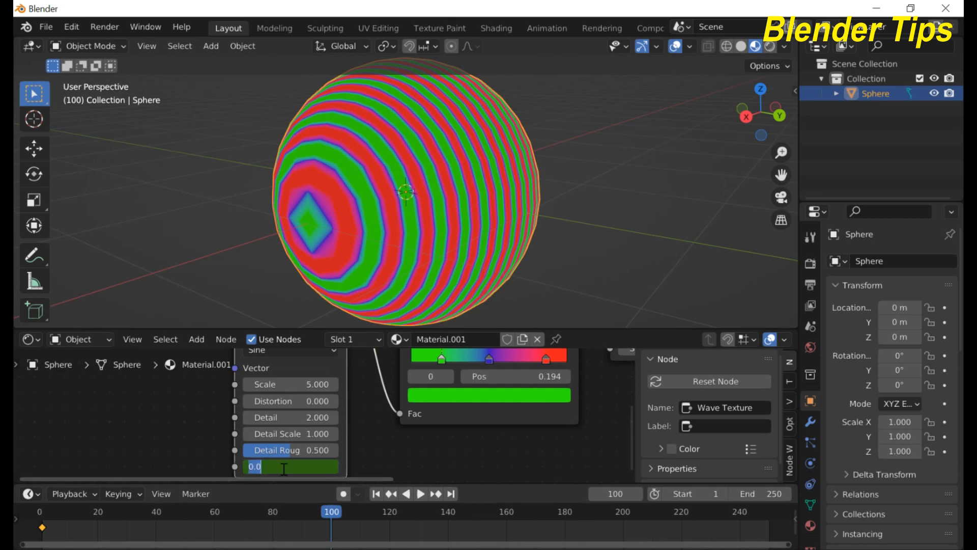
pyautogui.press('Return')
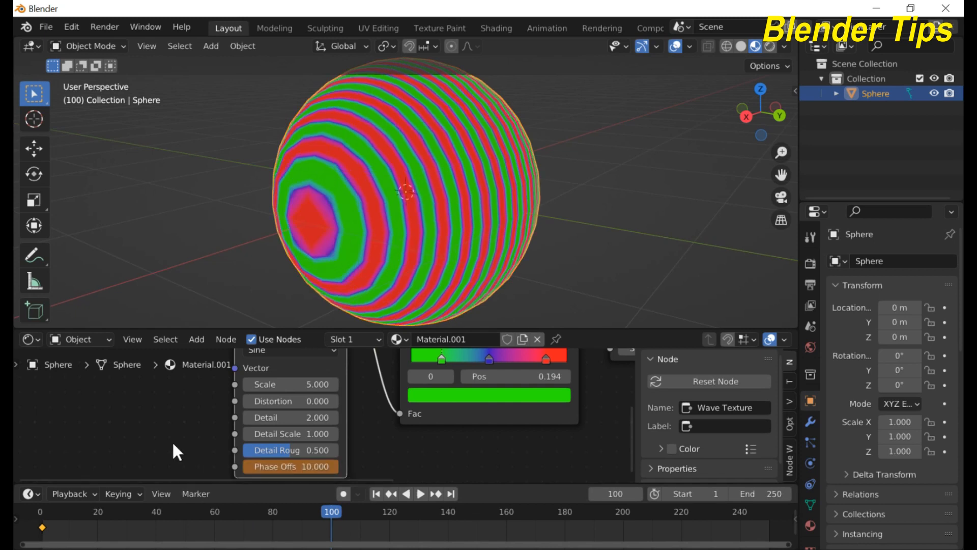
pyautogui.rightClick(276, 467)
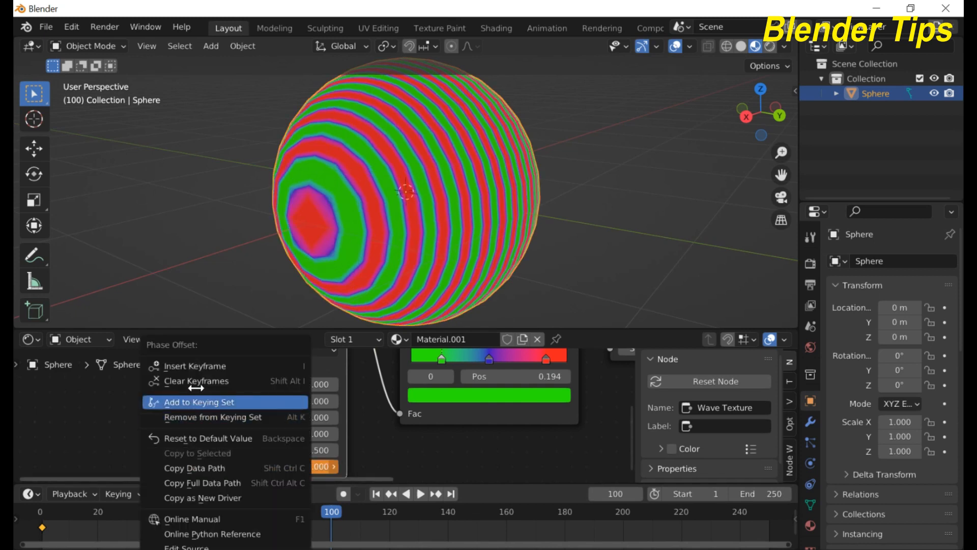
pyautogui.click(194, 370)
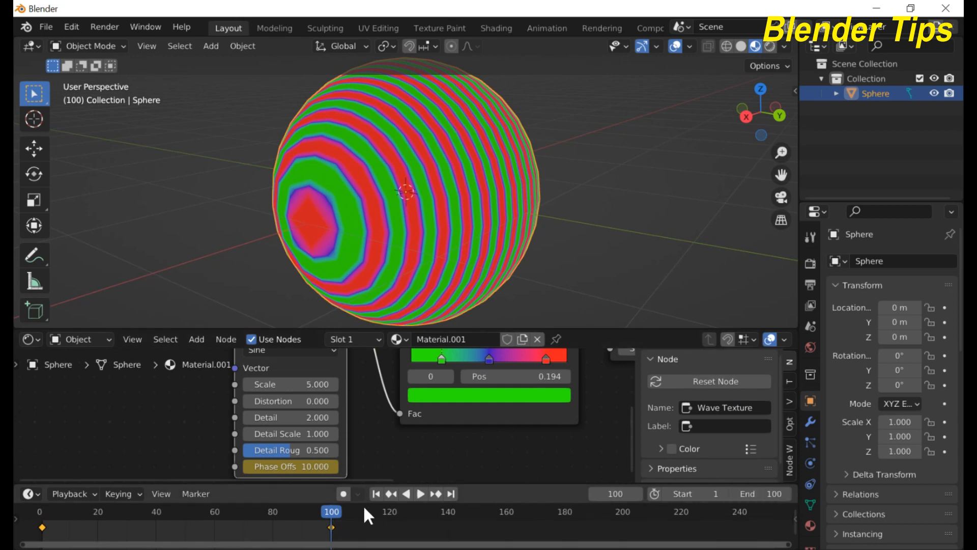
# Play the animation from frame 1 and examine the moving bands on the sphere up close
pyautogui.click(376, 493)
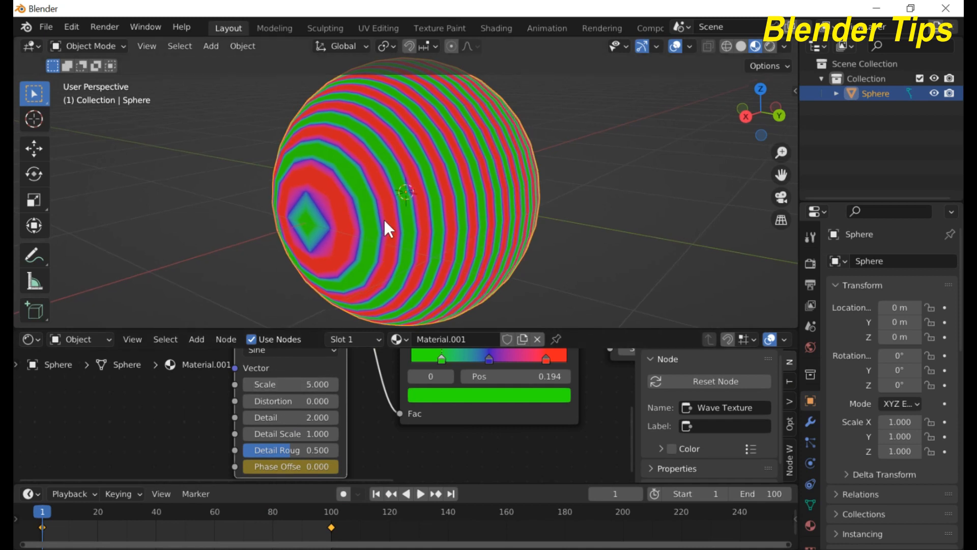
pyautogui.moveTo(384, 220); pyautogui.dragTo(379, 220, button='middle')
pyautogui.press('space')
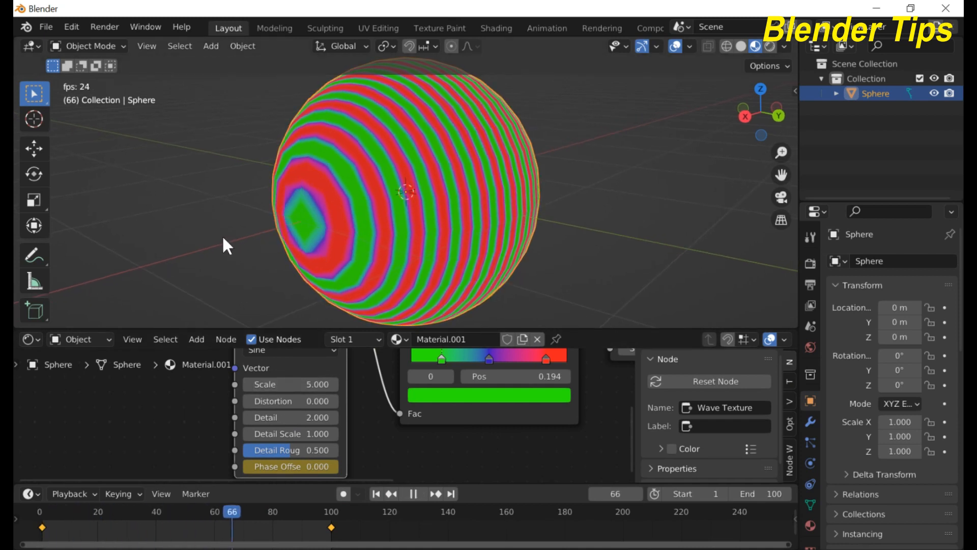
pyautogui.scroll(2, 359, 209)
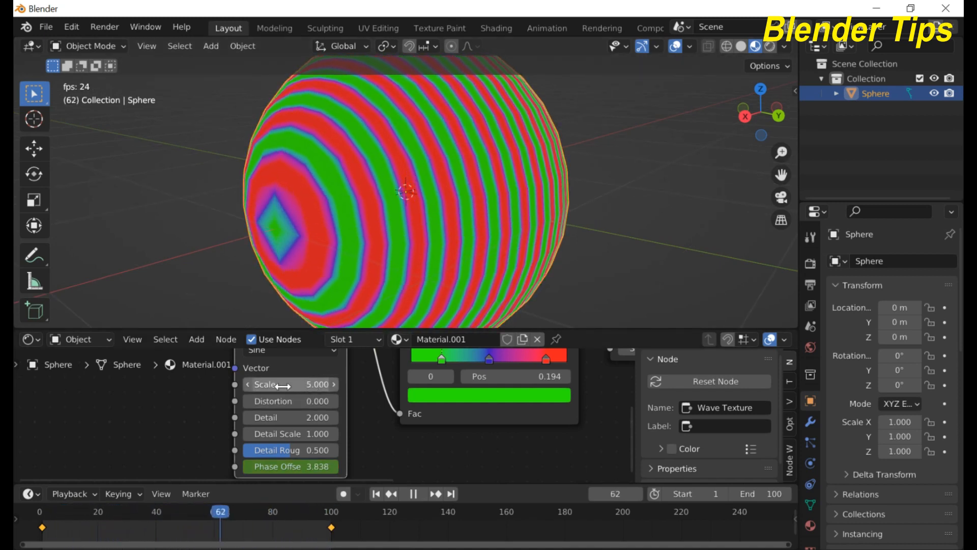
# Set the Wave Texture's Scale to 6.7 and enlarge the shader editor area to show more of the nodes
pyautogui.moveTo(291, 385); pyautogui.dragTo(310, 384)
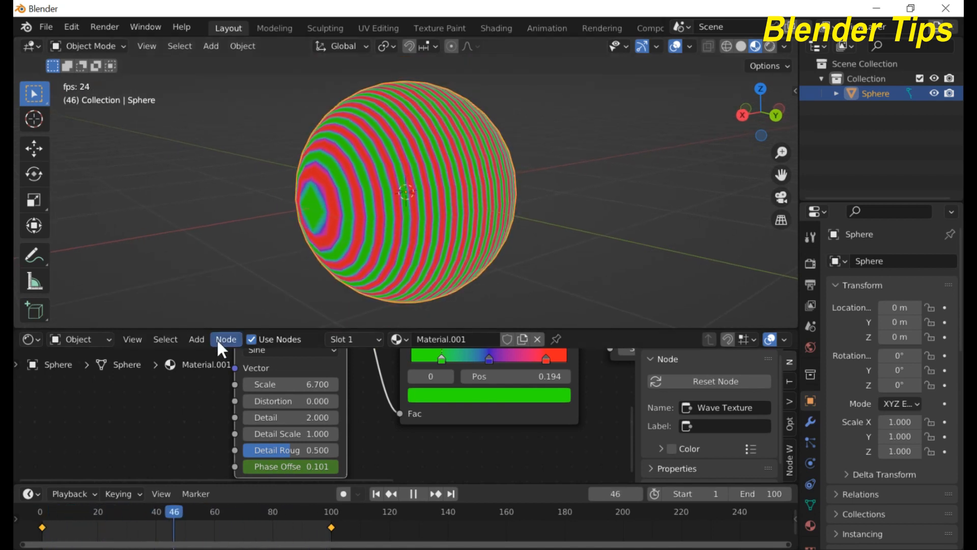
pyautogui.moveTo(225, 328); pyautogui.dragTo(250, 277)
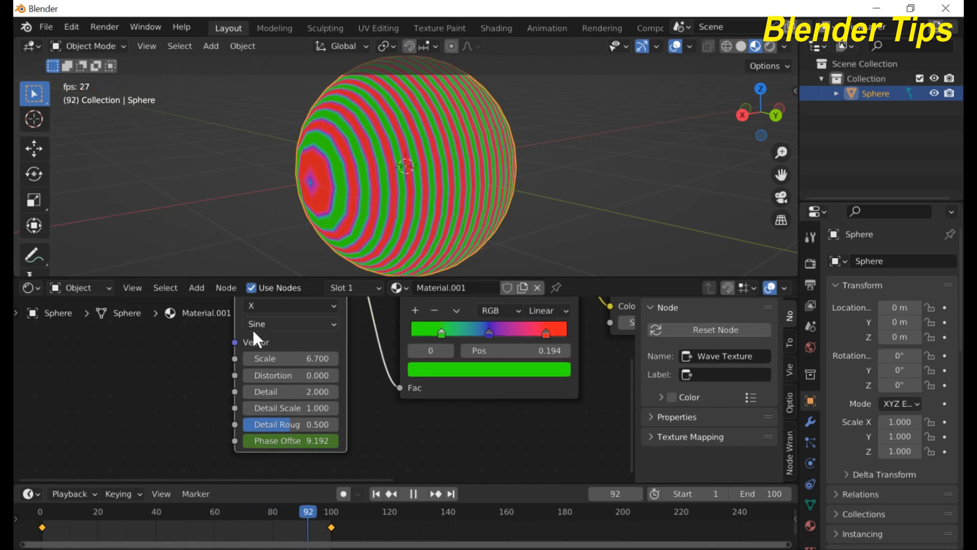
pyautogui.scroll(-1, 255, 331)
pyautogui.moveTo(262, 340); pyautogui.dragTo(289, 367, button='middle')
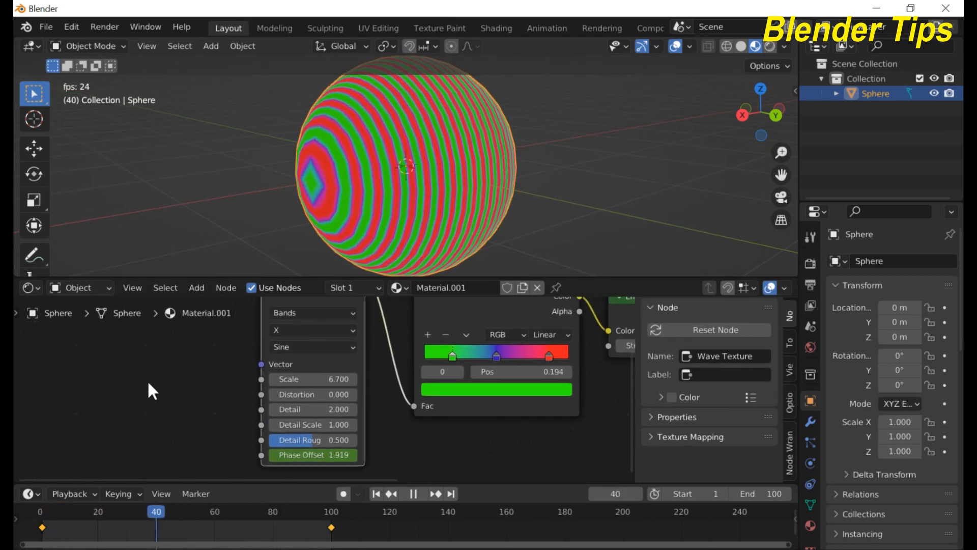
pyautogui.moveTo(337, 330); pyautogui.dragTo(337, 345, button='middle')
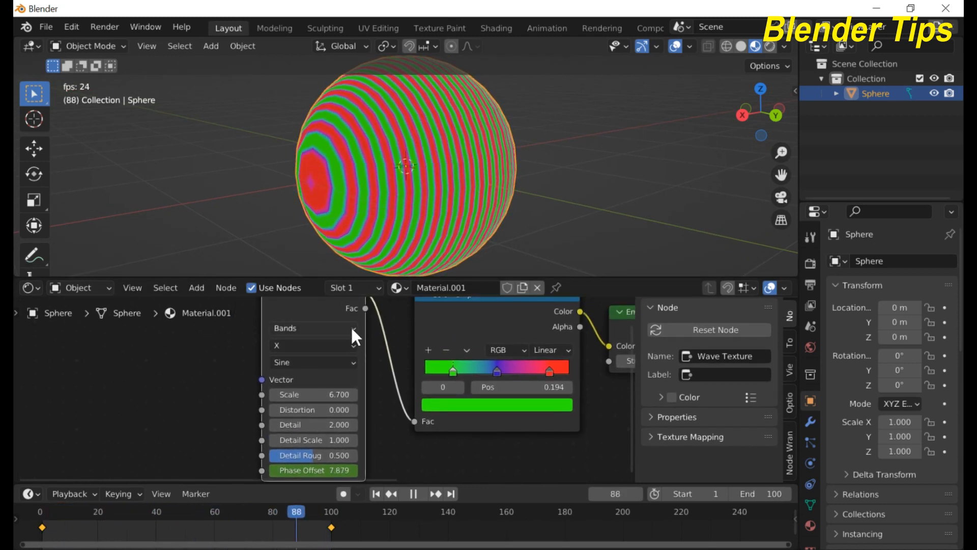
# Try the Rings type on the Wave Texture, inspect the sphere from another side and return the type to Bands
pyautogui.click(350, 328)
pyautogui.click(316, 359)
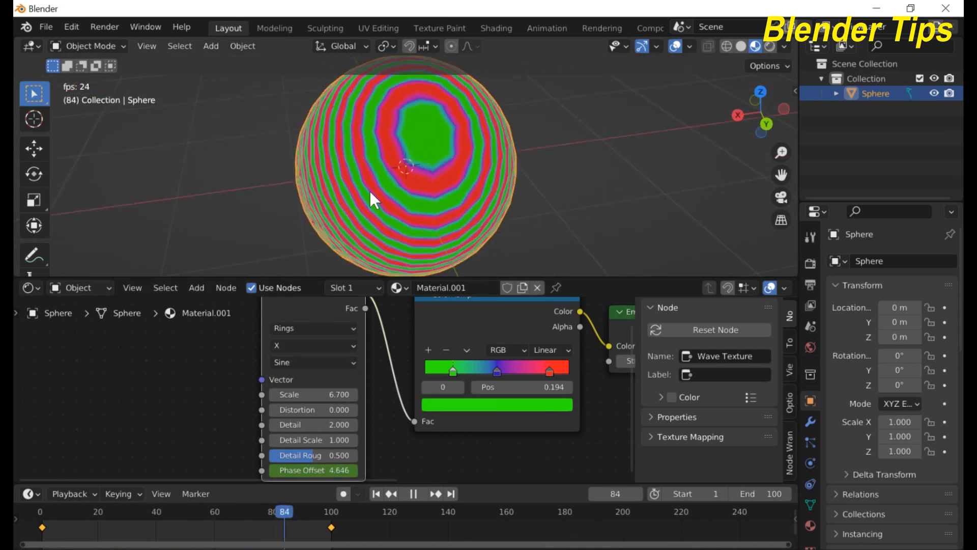
pyautogui.moveTo(371, 197); pyautogui.dragTo(307, 263, button='middle')
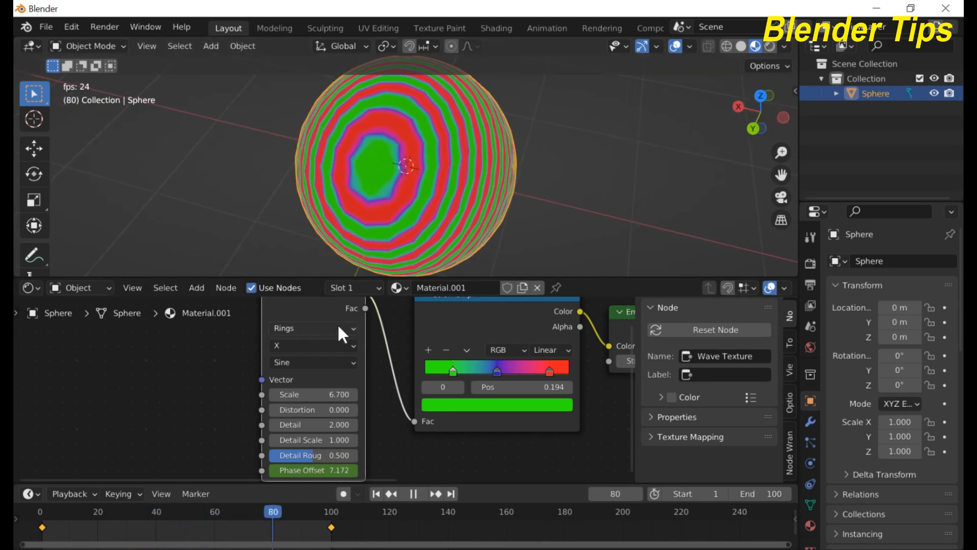
pyautogui.click(316, 328)
pyautogui.click(309, 345)
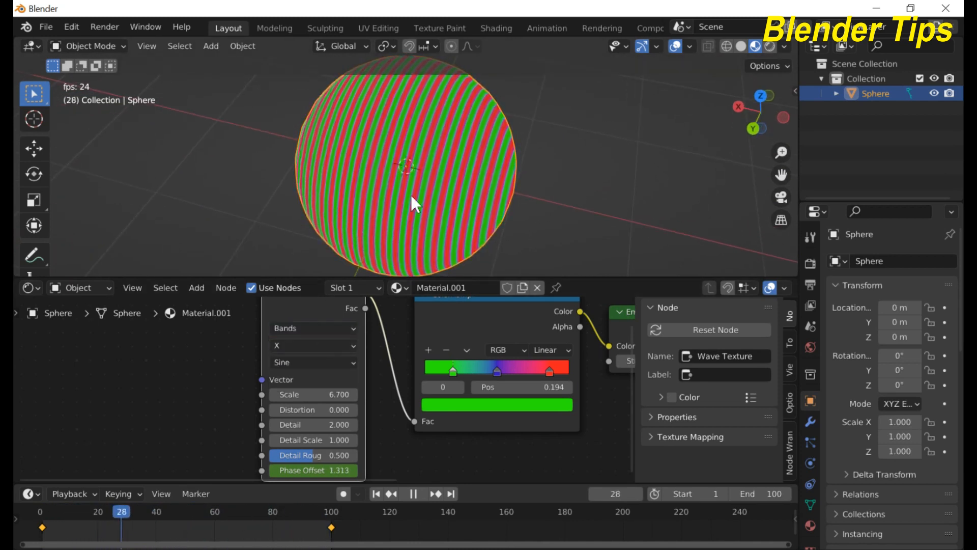
pyautogui.moveTo(411, 195); pyautogui.dragTo(432, 160, button='middle')
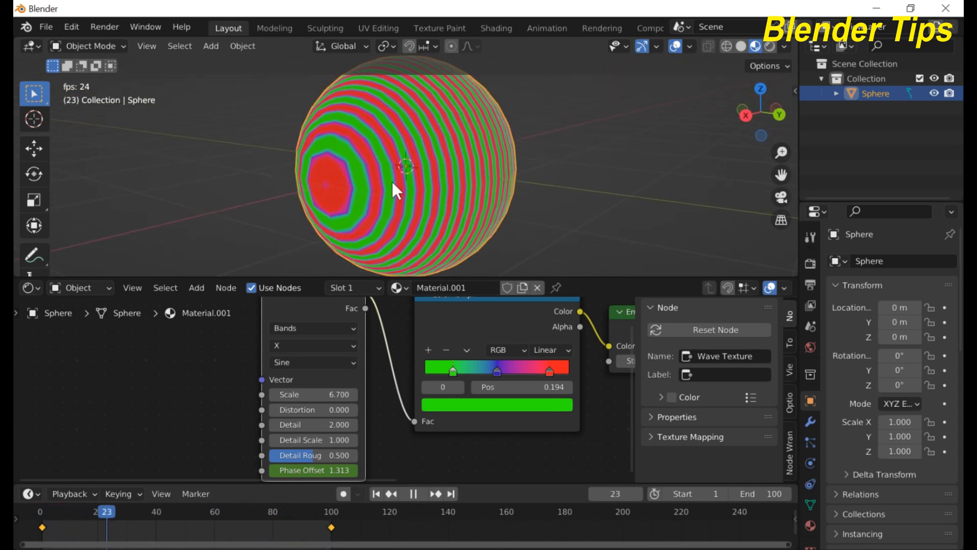
# Add a Noise Texture node before the Wave Texture and connect its Color output to the Wave Texture's Vector input
pyautogui.keyDown('shift'); pyautogui.scroll(2, 204, 407); pyautogui.keyUp('shift')
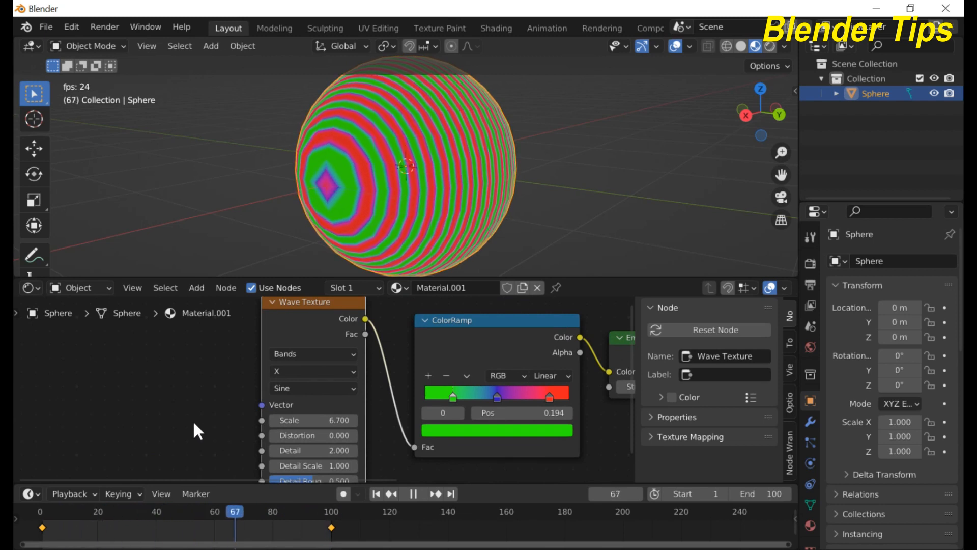
pyautogui.hotkey('shift', 'a')
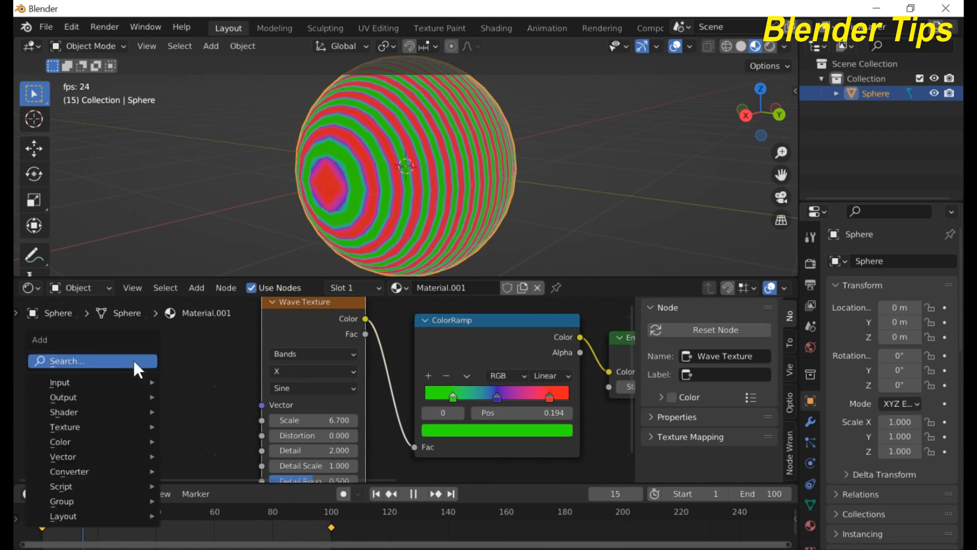
pyautogui.click(132, 361)
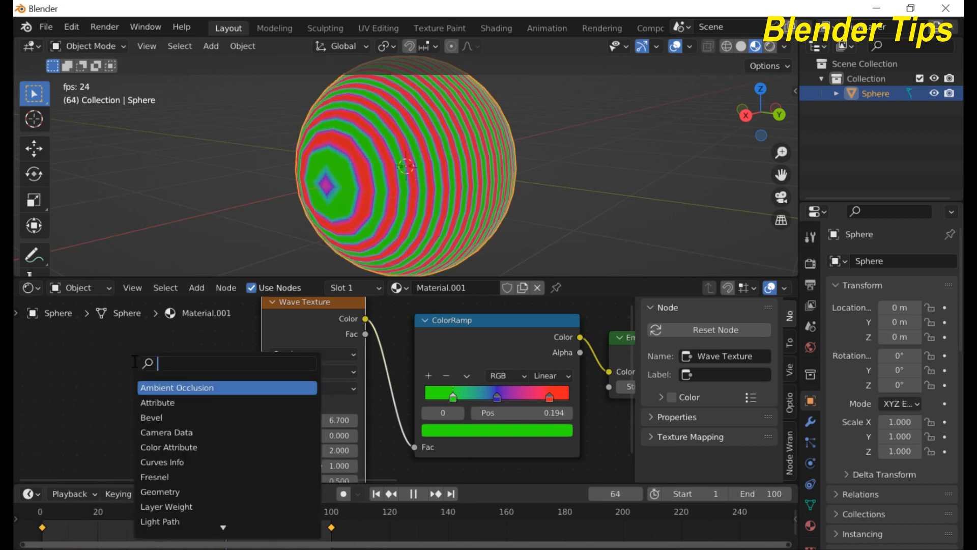
pyautogui.write('NO')
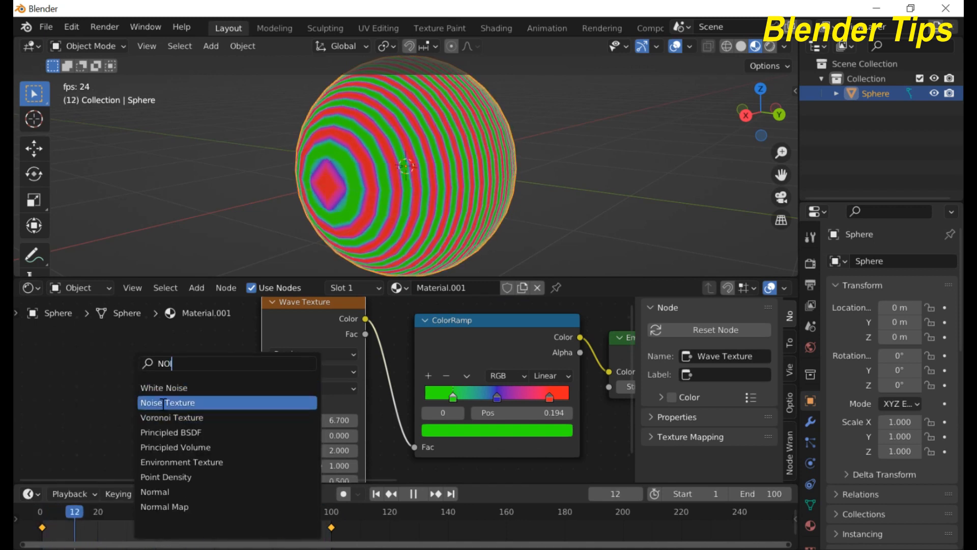
pyautogui.click(164, 403)
pyautogui.click(153, 366)
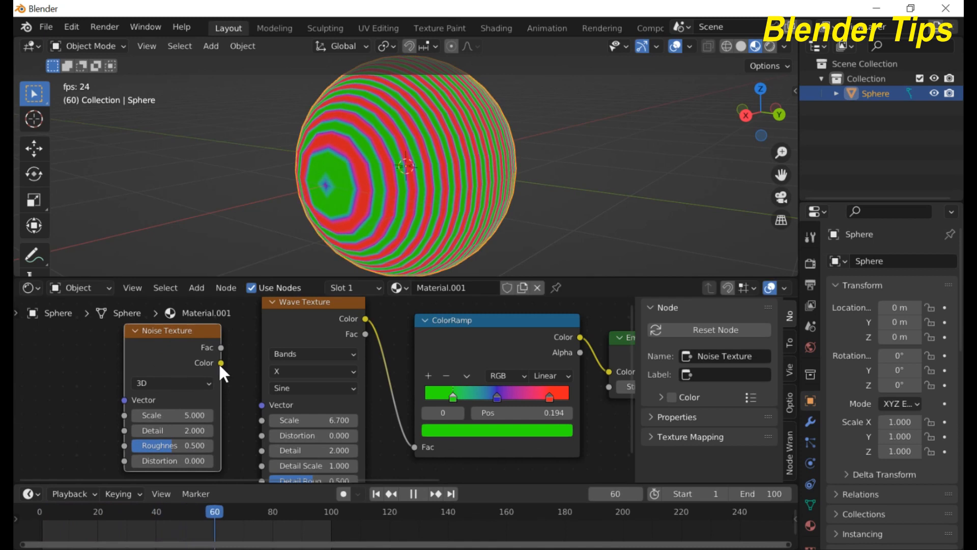
pyautogui.moveTo(222, 362); pyautogui.dragTo(260, 403)
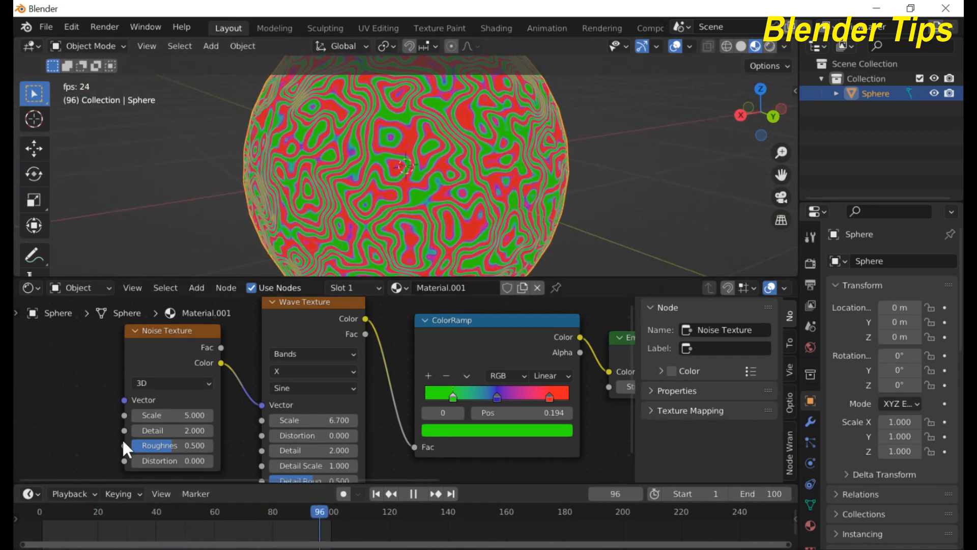
# Set the Noise Texture's Scale to 8 and shift the Noise Texture and Wave Texture nodes closer to the ColorRamp
pyautogui.moveTo(172, 415); pyautogui.dragTo(190, 415)
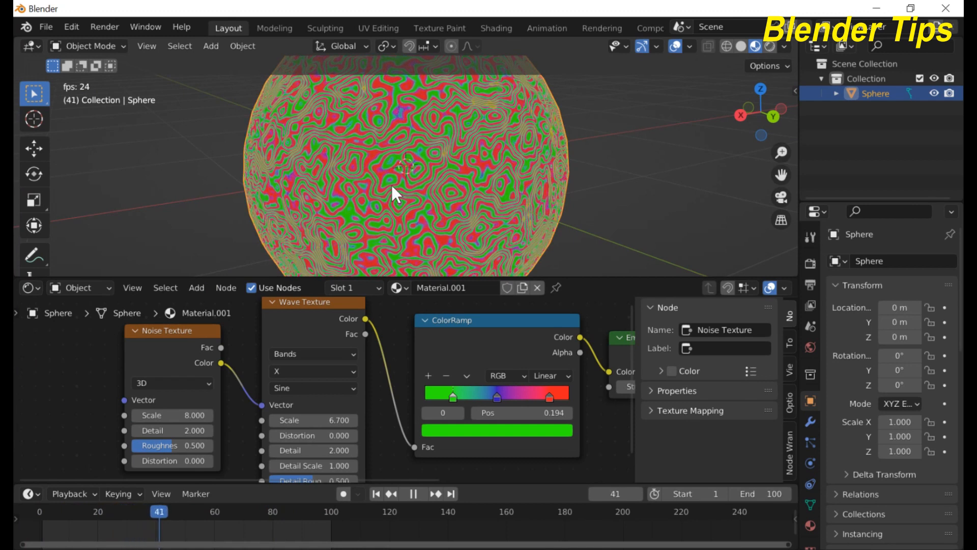
pyautogui.scroll(-2, 389, 180)
pyautogui.scroll(2, 407, 185)
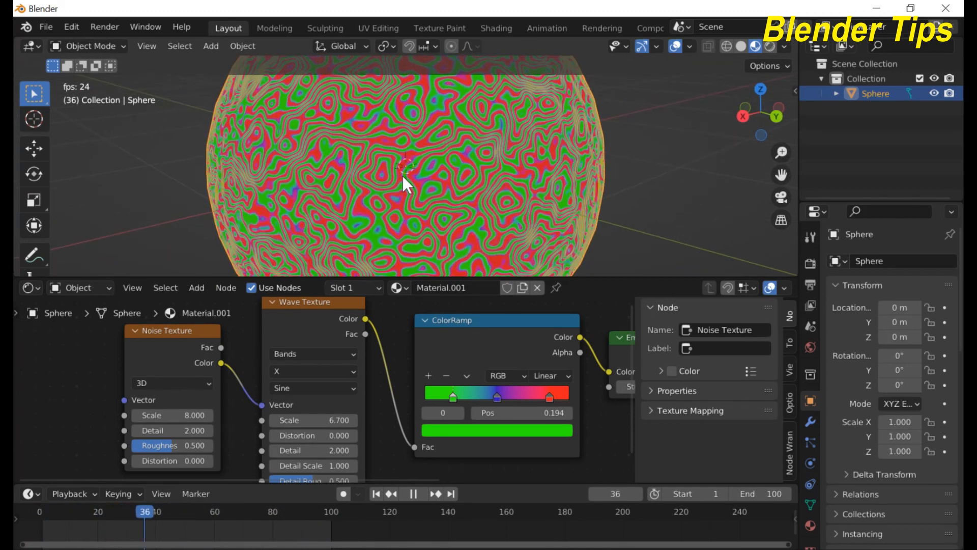
pyautogui.scroll(-2, 389, 179)
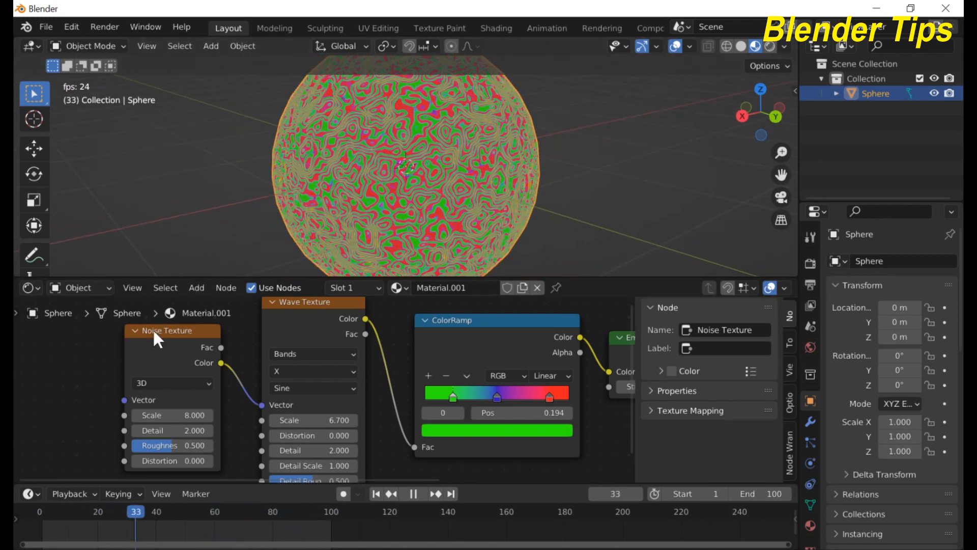
pyautogui.moveTo(167, 327); pyautogui.dragTo(194, 324)
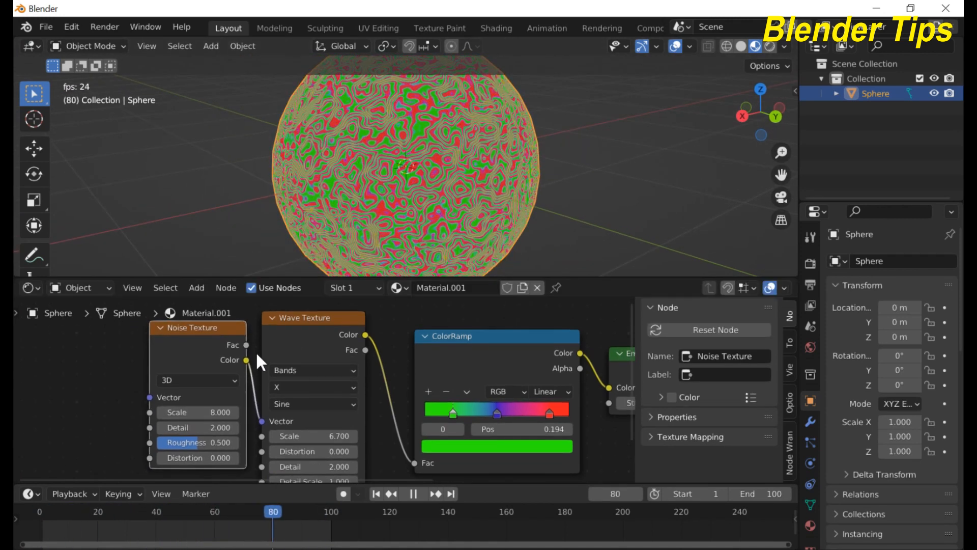
pyautogui.moveTo(298, 319); pyautogui.dragTo(293, 314)
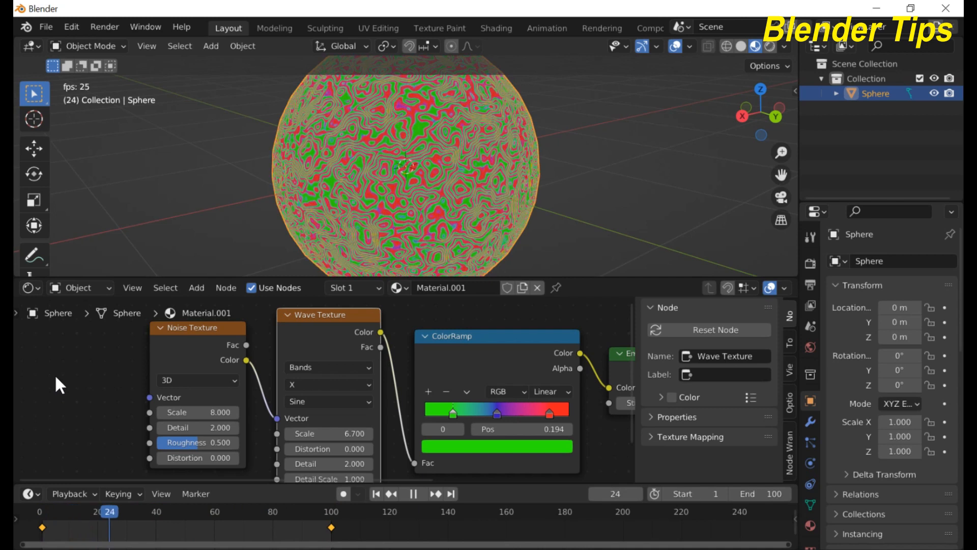
# Add a Voronoi Texture with Scale 10.5 and connect its Color output to the Noise Texture's Vector input
pyautogui.hotkey('shift', 'a')
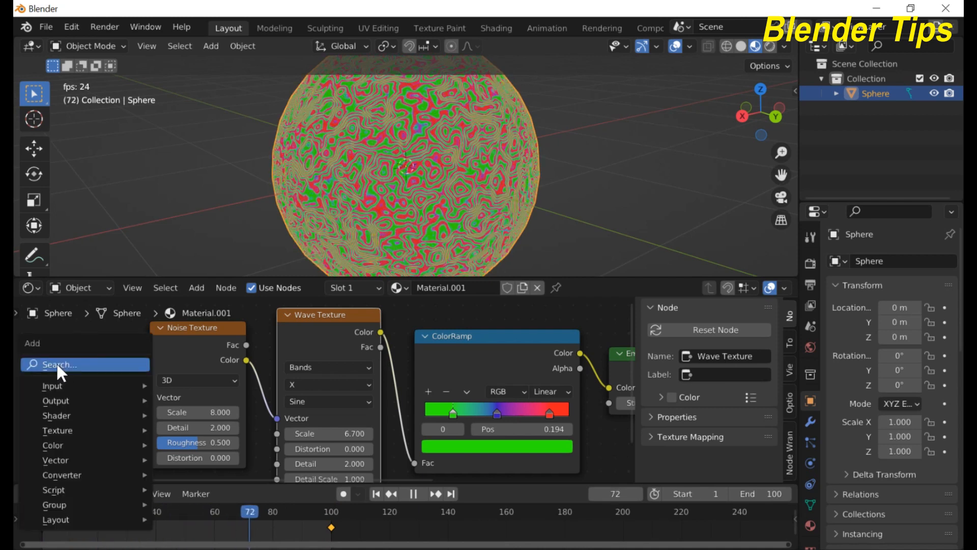
pyautogui.click(58, 368)
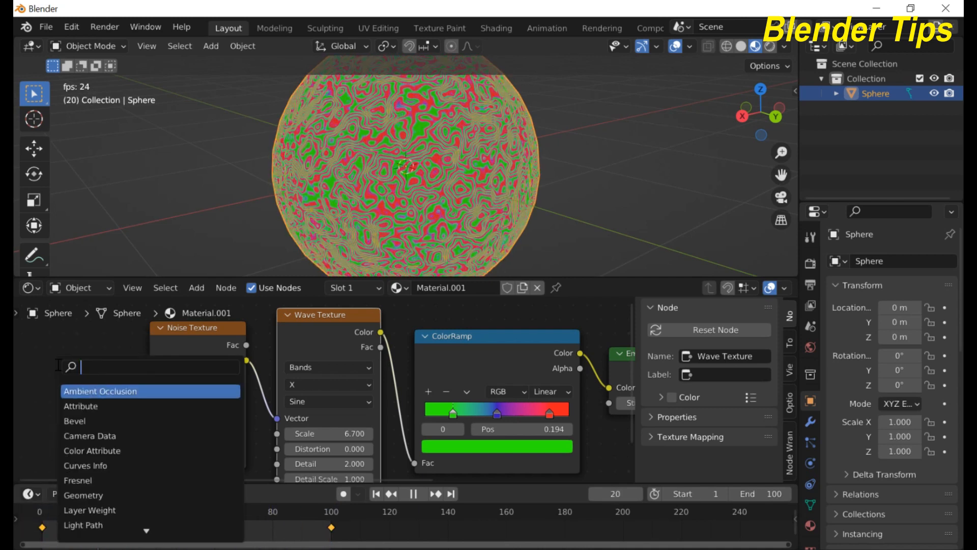
pyautogui.write('RO')
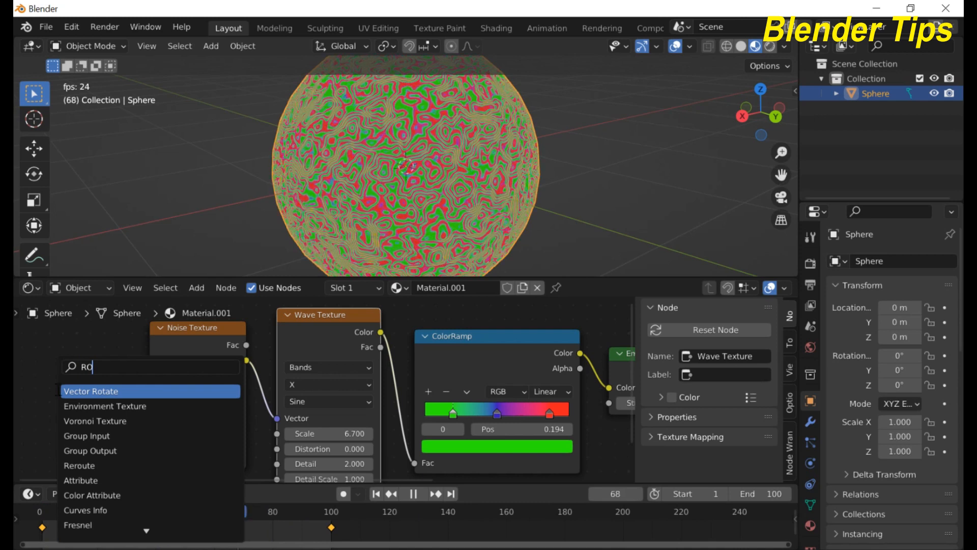
pyautogui.click(92, 420)
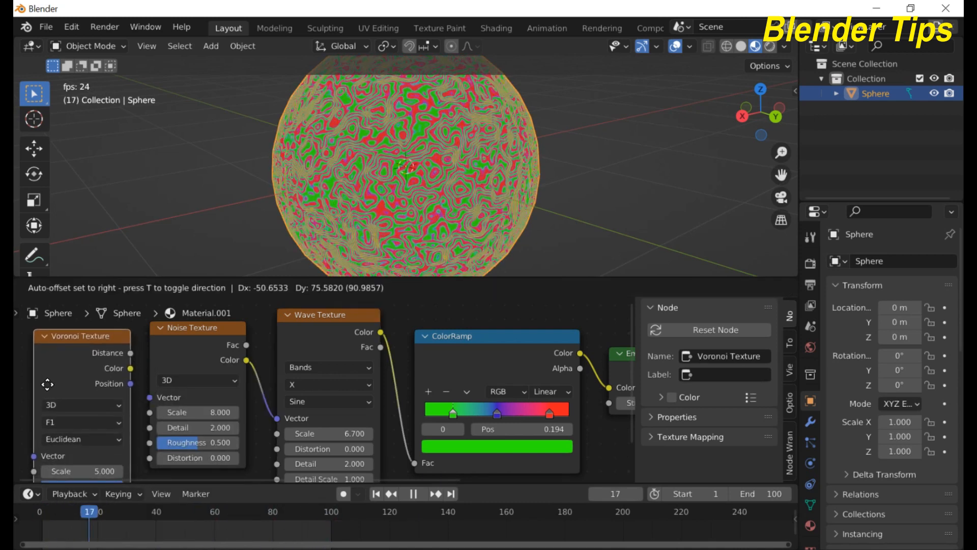
pyautogui.click(47, 381)
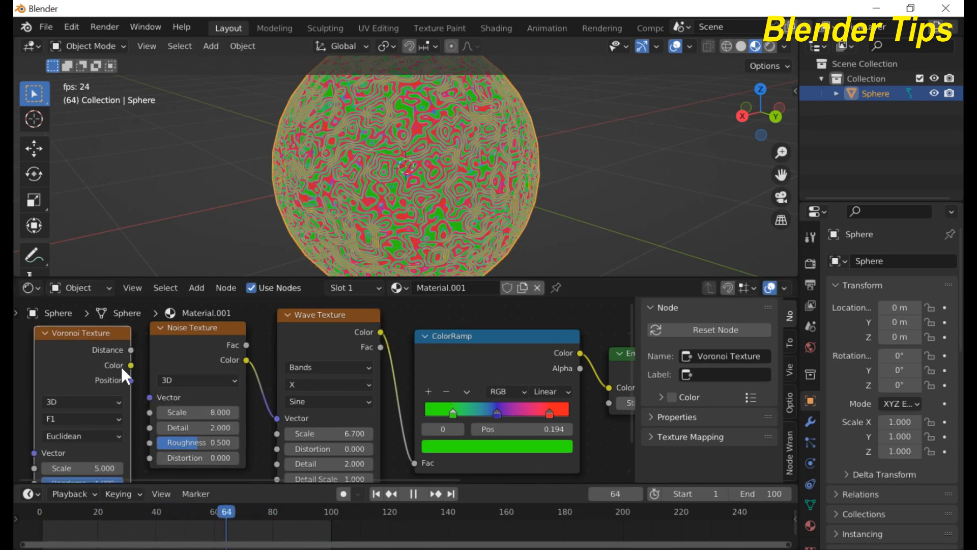
pyautogui.moveTo(128, 363); pyautogui.dragTo(148, 396)
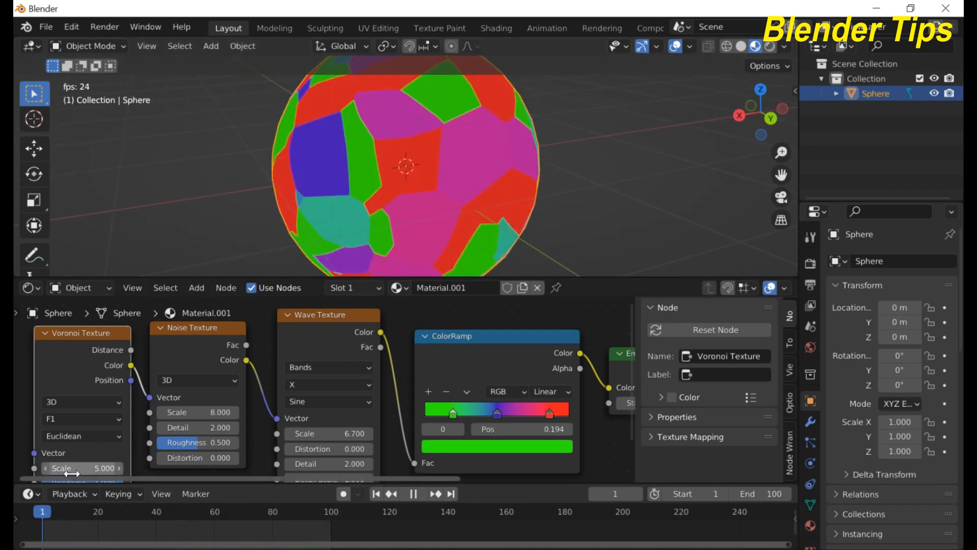
pyautogui.moveTo(71, 470); pyautogui.dragTo(153, 470)
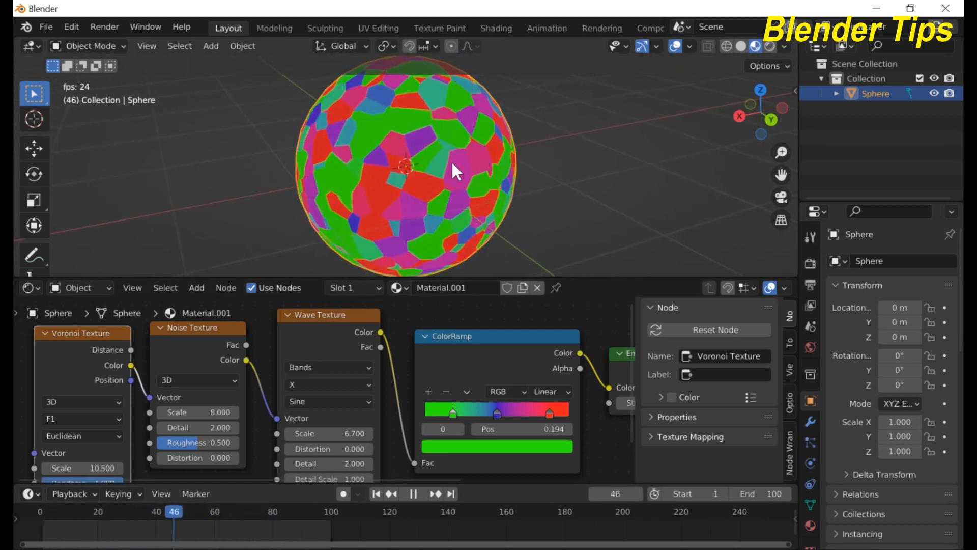
# Set the Emission node's Strength to 5 and switch the 3D viewport to Rendered shading
pyautogui.click(619, 352)
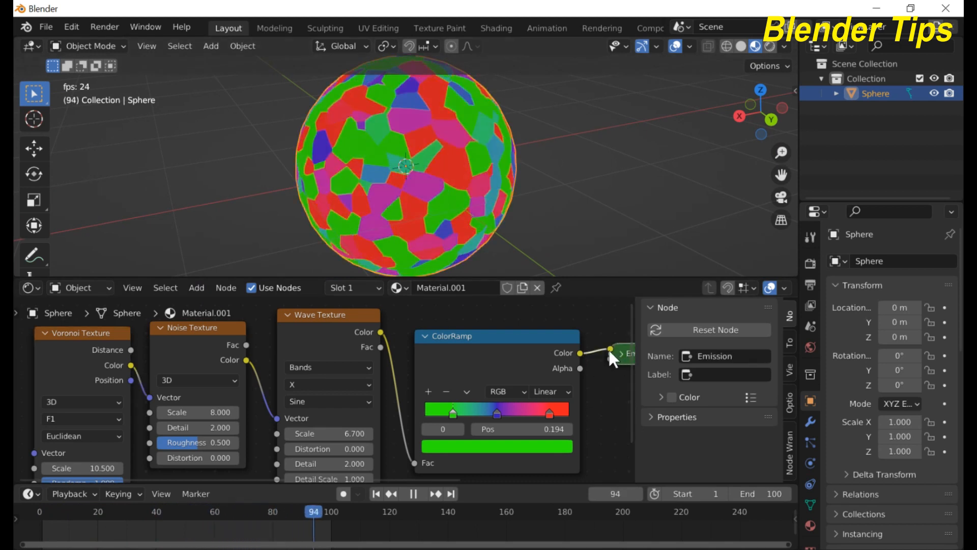
pyautogui.click(620, 354)
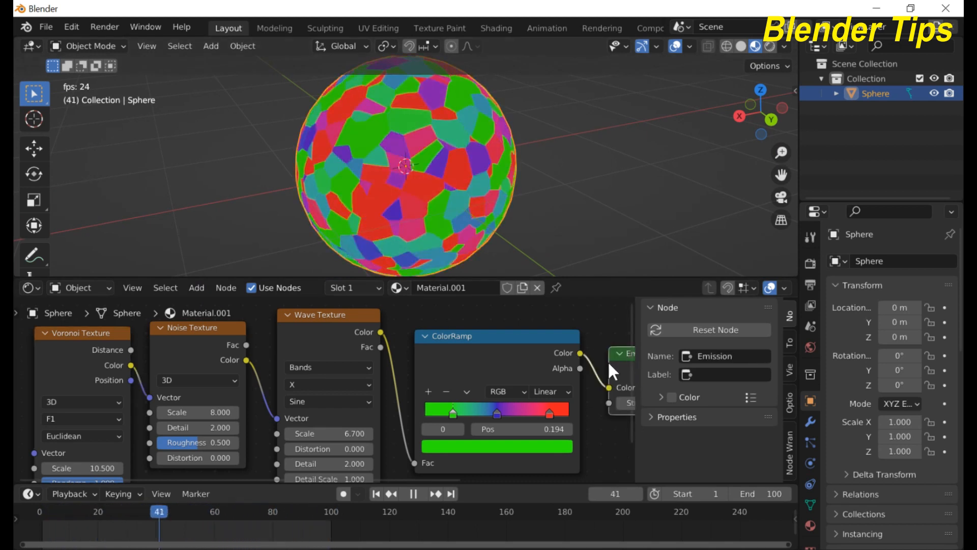
pyautogui.moveTo(593, 318); pyautogui.dragTo(515, 326, button='middle')
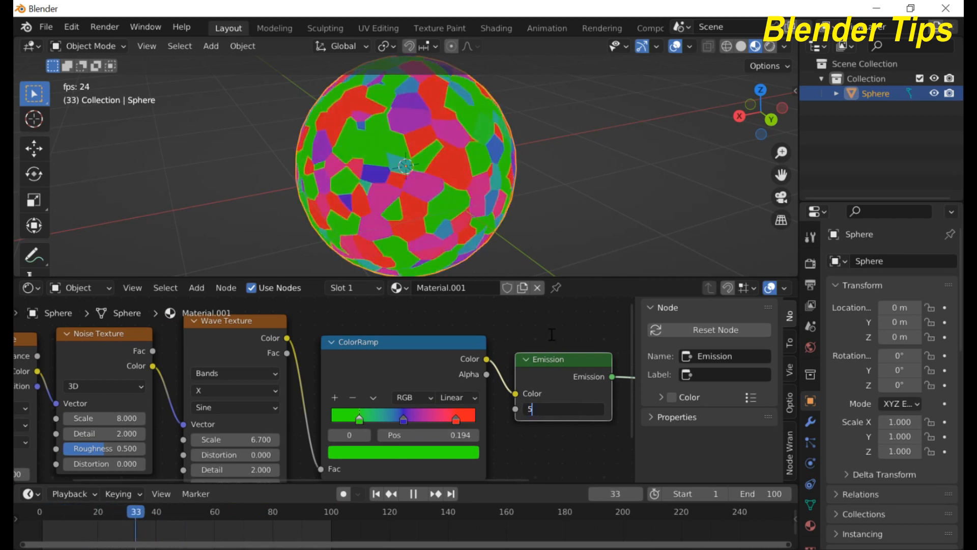
pyautogui.press('Return')
pyautogui.click(770, 45)
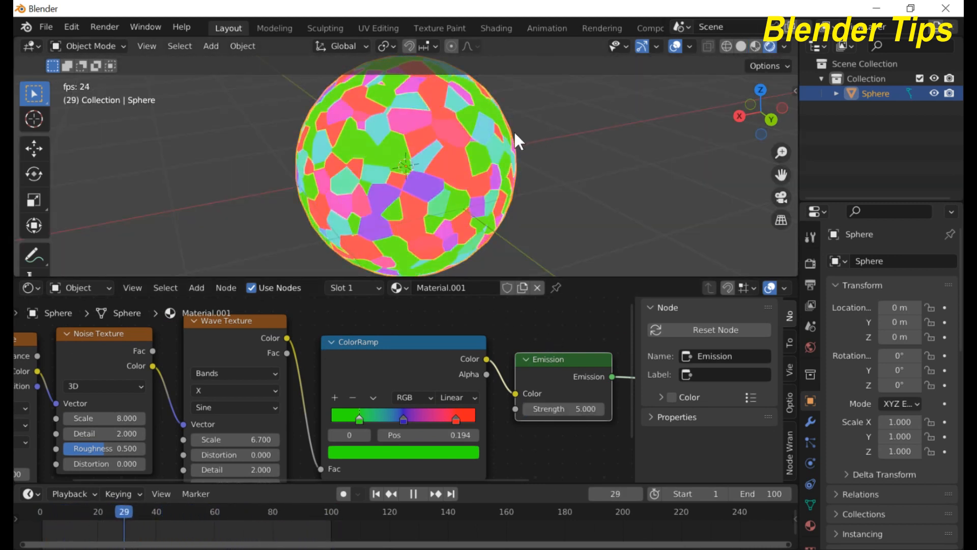
pyautogui.moveTo(514, 132); pyautogui.dragTo(618, 139, button='middle')
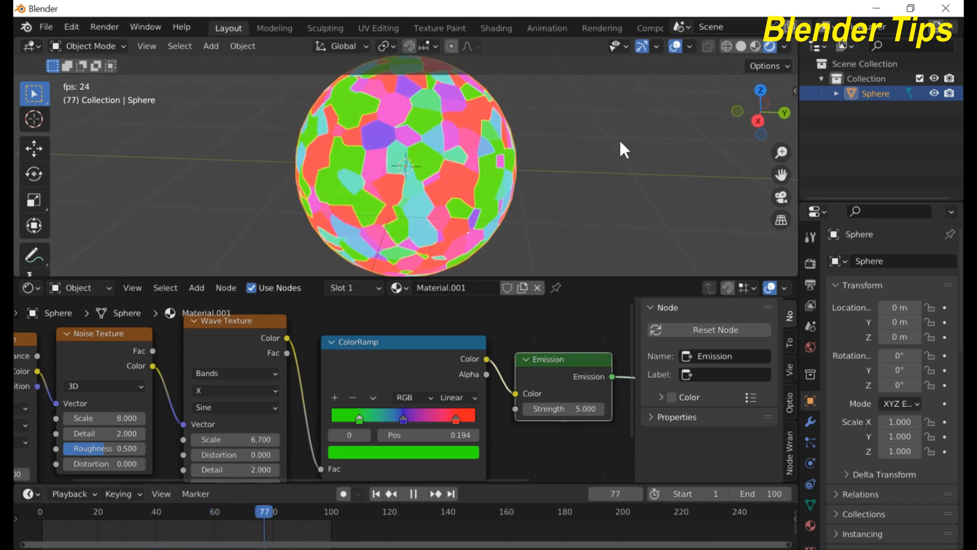
pyautogui.scroll(1, 570, 140)
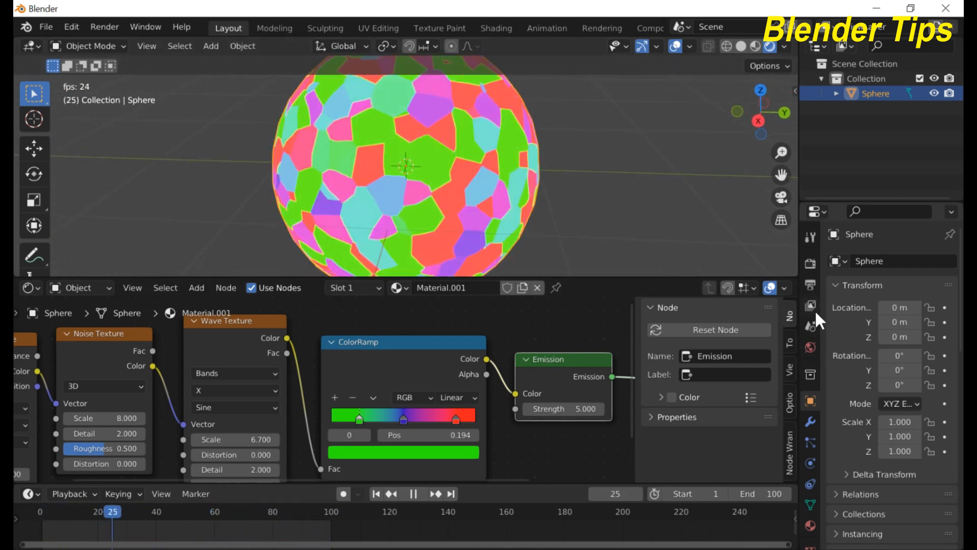
# Enable Bloom in the Eevee render settings and view the glowing sphere from another angle
pyautogui.click(810, 284)
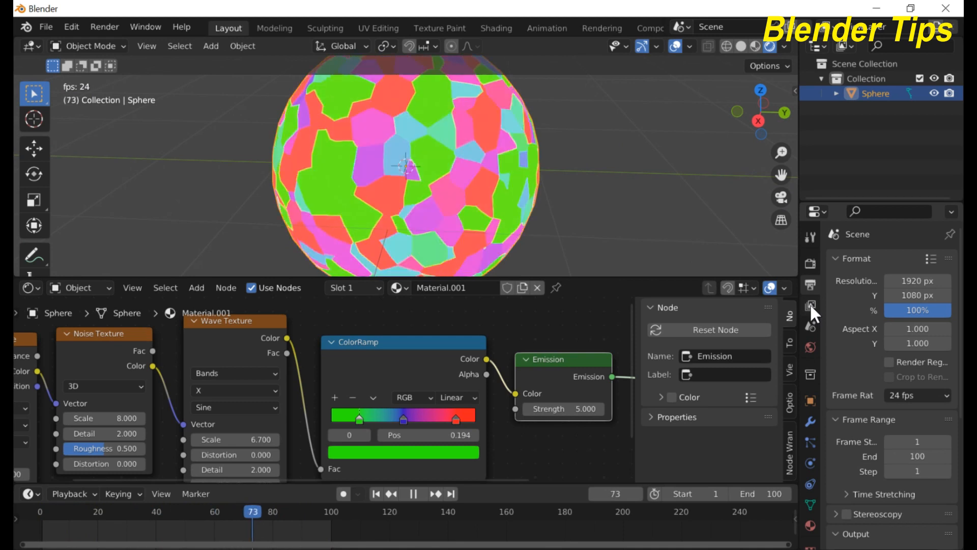
pyautogui.click(809, 263)
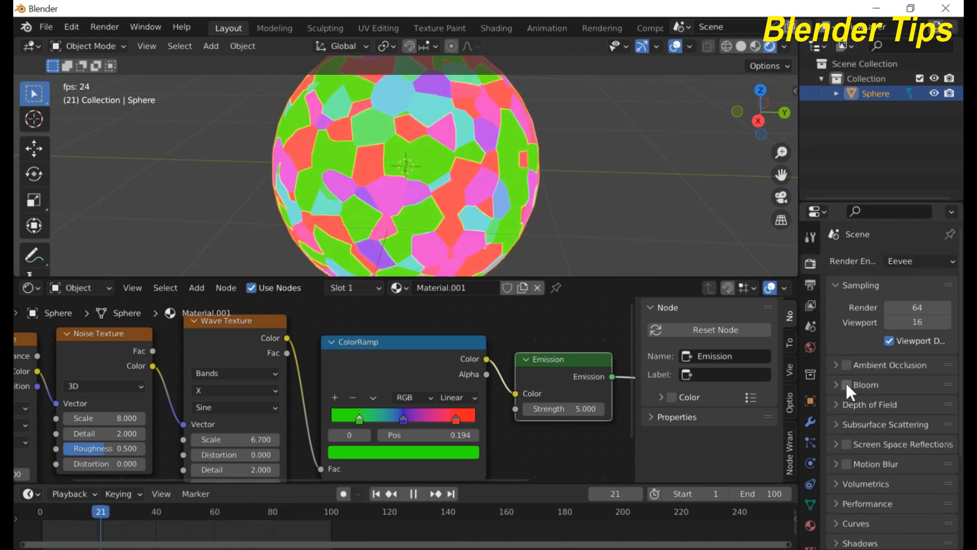
pyautogui.click(846, 383)
pyautogui.moveTo(562, 190); pyautogui.dragTo(465, 194, button='middle')
pyautogui.scroll(-2, 465, 195)
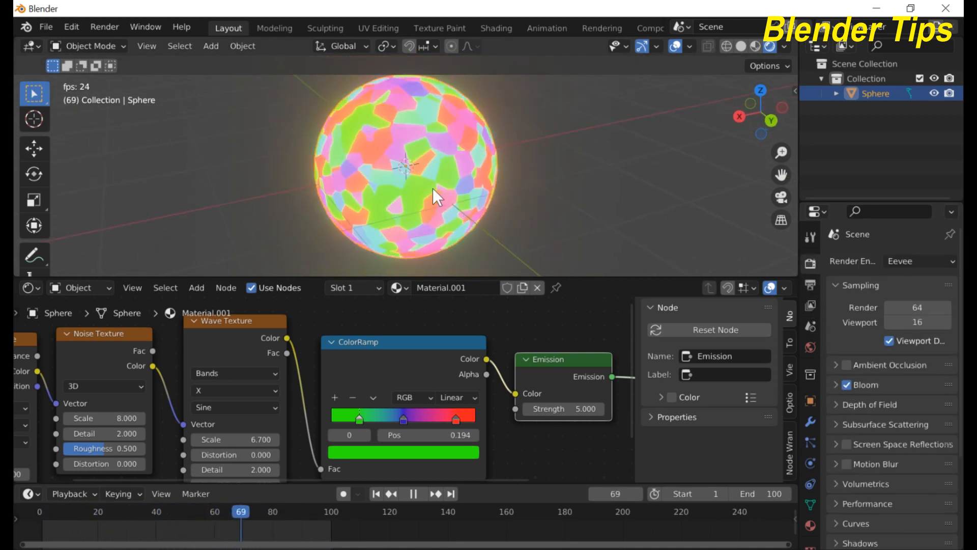
# Add a Magic Texture node to the material and place it before the Voronoi Texture node
pyautogui.scroll(2, 491, 174)
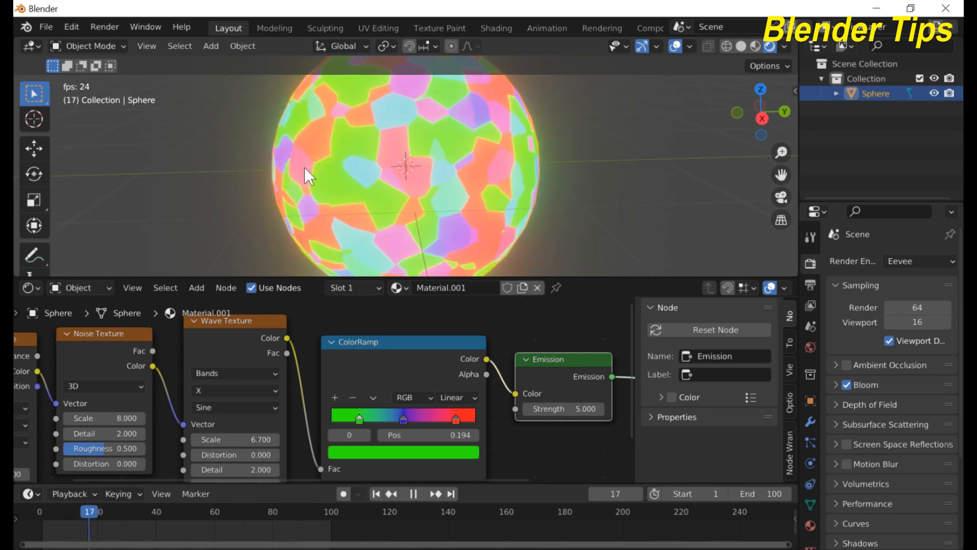
pyautogui.moveTo(204, 349); pyautogui.dragTo(477, 332, button='middle')
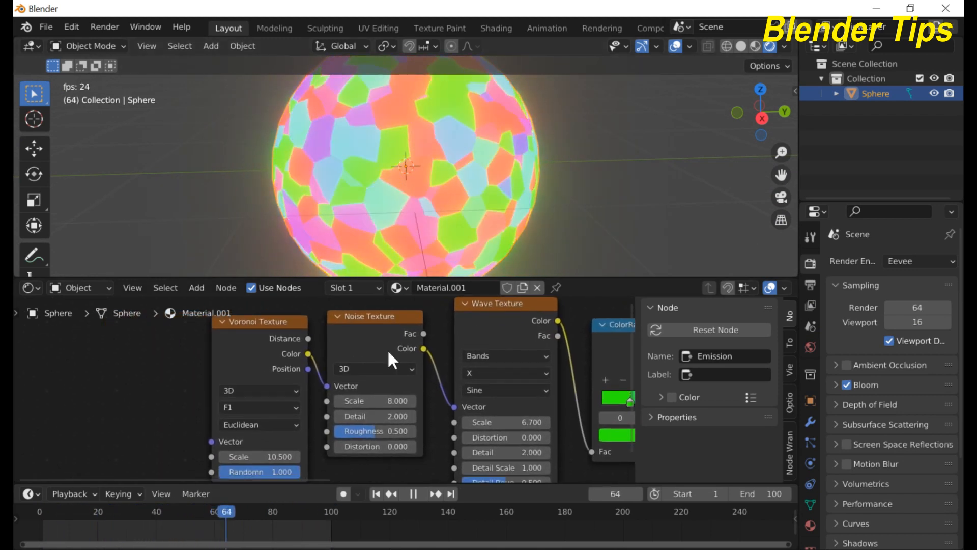
pyautogui.scroll(1, 249, 367)
pyautogui.moveTo(250, 381); pyautogui.dragTo(255, 383, button='middle')
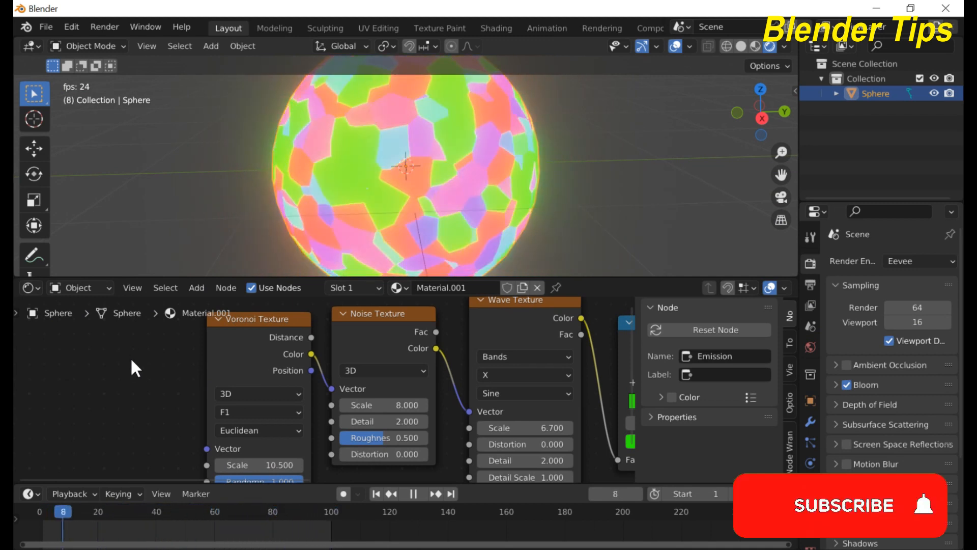
pyautogui.hotkey('shift', 'a')
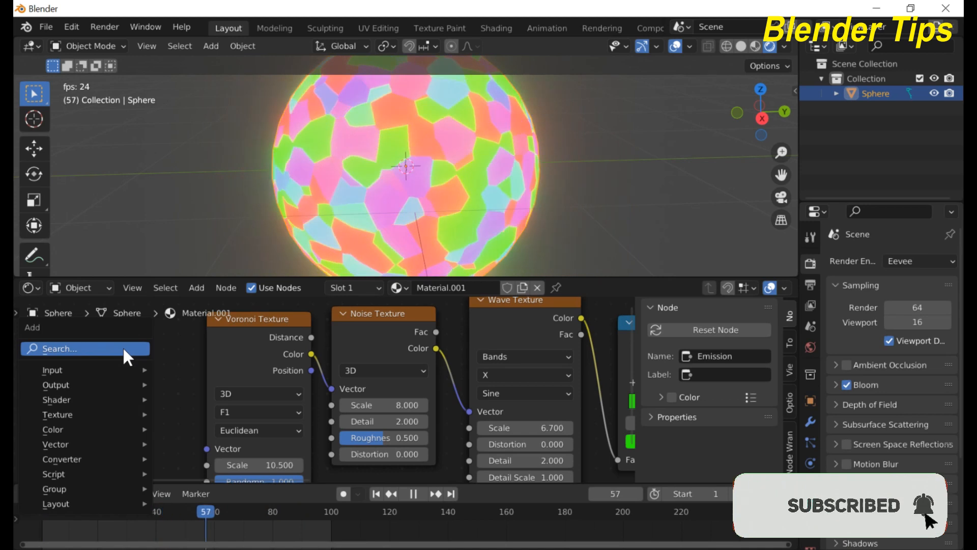
pyautogui.click(124, 346)
pyautogui.write('M')
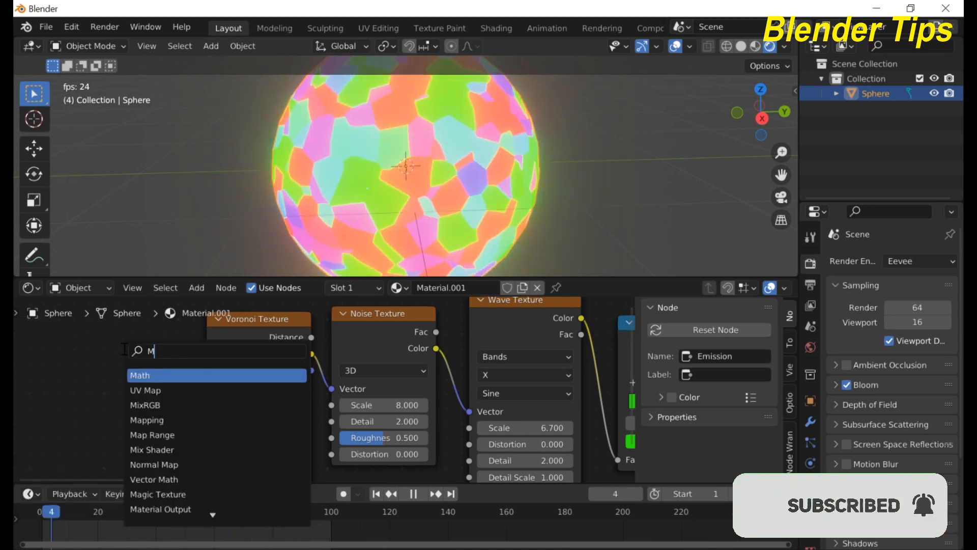
pyautogui.write('AG')
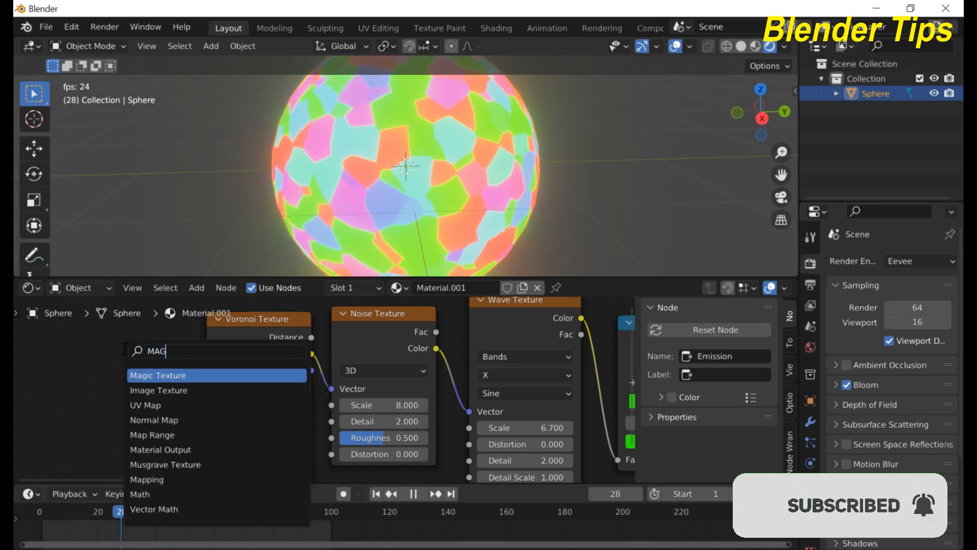
pyautogui.click(151, 375)
pyautogui.click(76, 357)
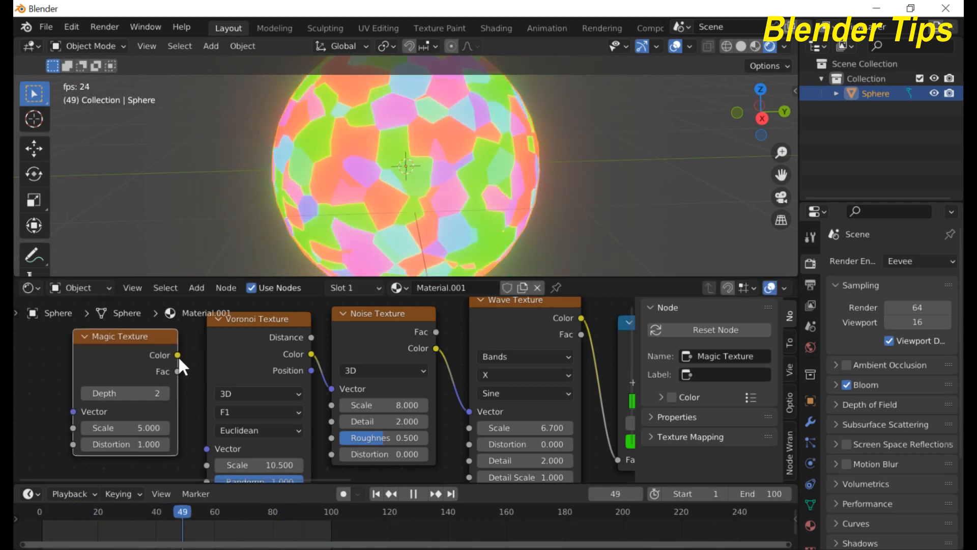
# Connect the Magic Texture's Color output to the Voronoi Texture's Vector input and set the Magic Texture's Scale to 1.3
pyautogui.moveTo(178, 356); pyautogui.dragTo(205, 448)
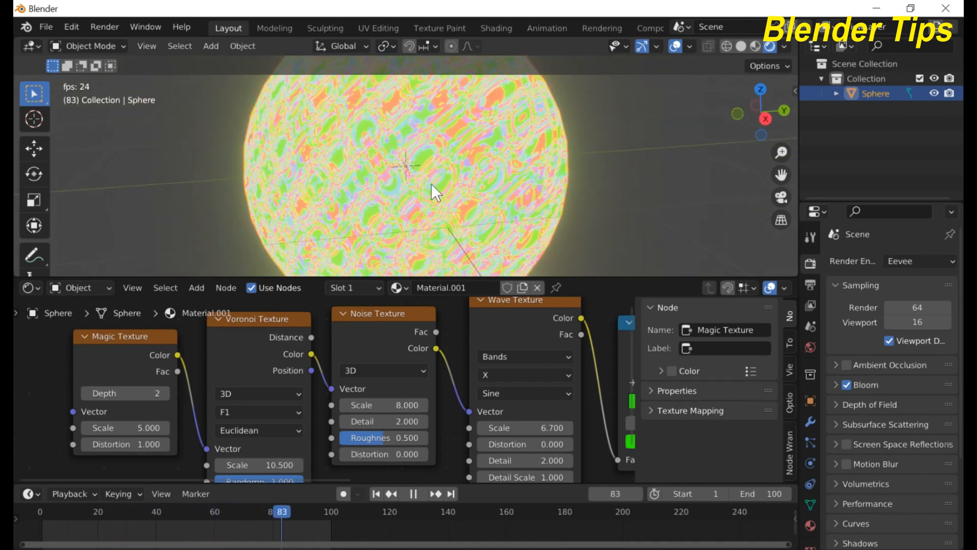
pyautogui.moveTo(126, 428)
pyautogui.mouseDown()
pyautogui.moveTo(151, 428)
pyautogui.moveTo(124, 428)
pyautogui.mouseUp()
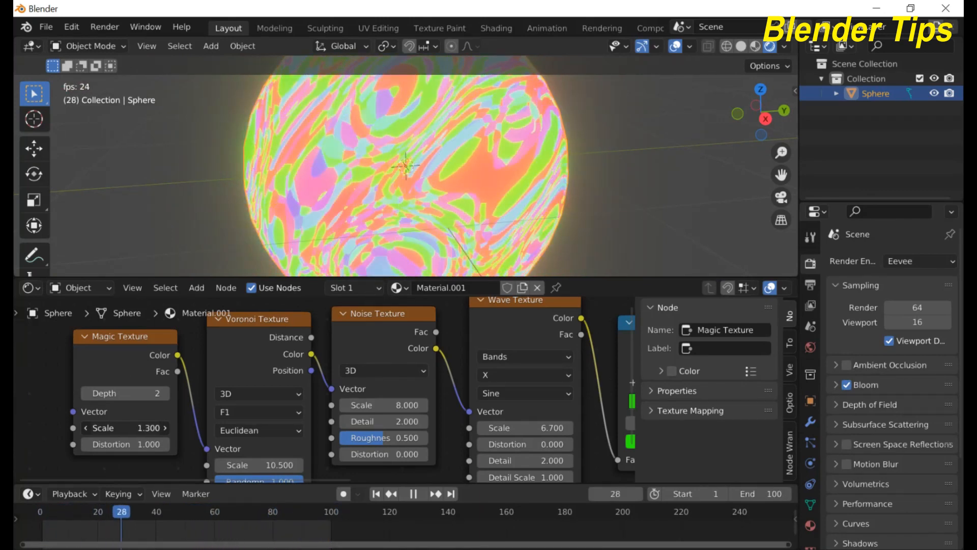
pyautogui.scroll(2, 410, 192)
pyautogui.scroll(-1, 410, 192)
pyautogui.moveTo(399, 205); pyautogui.dragTo(397, 211, button='middle')
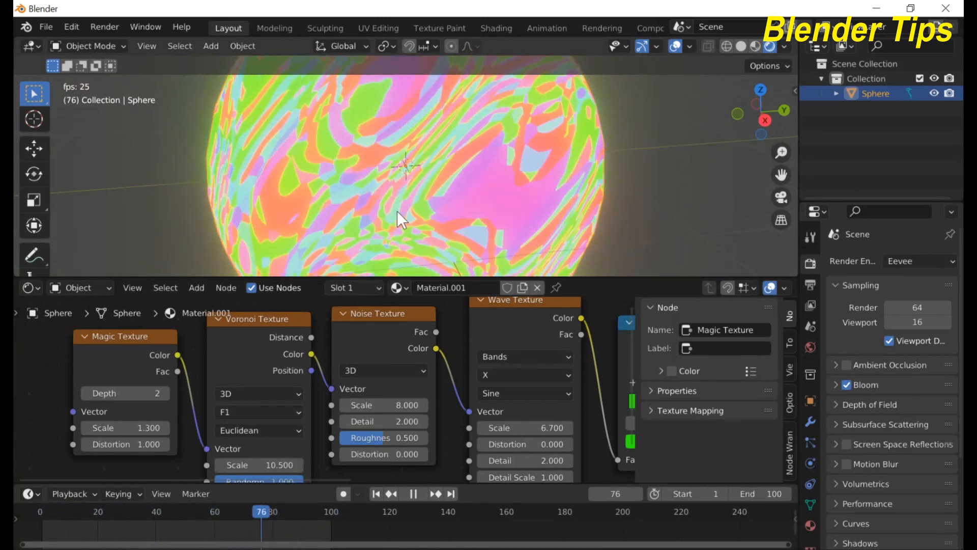
# Enlarge the 3D viewport by shrinking the shader editor and fit the chain of texture nodes into the smaller node area
pyautogui.moveTo(387, 278); pyautogui.dragTo(386, 367)
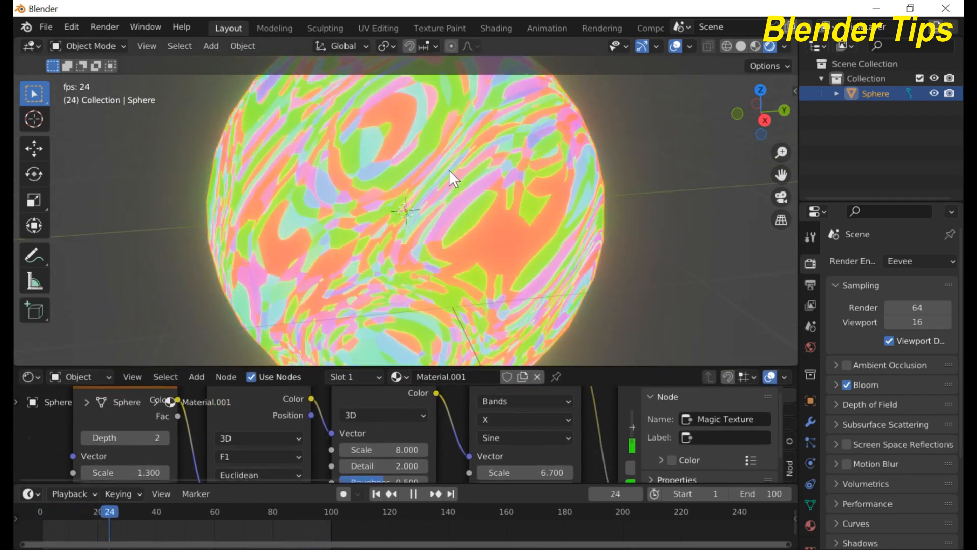
pyautogui.scroll(-1, 437, 196)
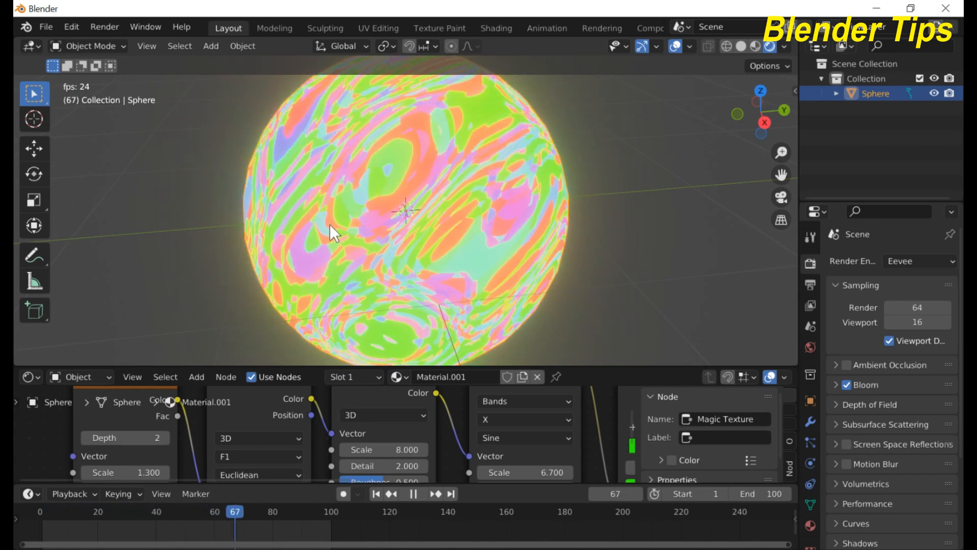
pyautogui.scroll(-1, 400, 410)
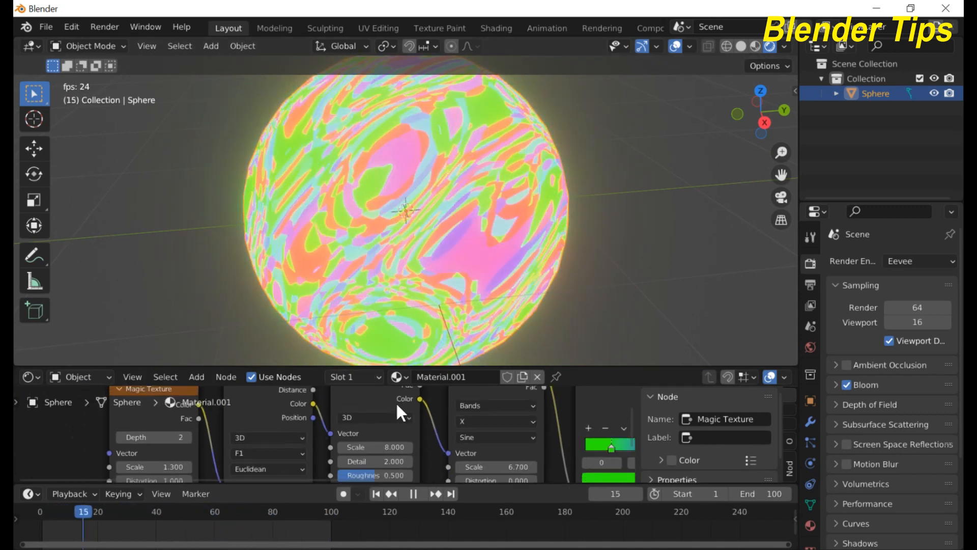
pyautogui.scroll(-2, 401, 411)
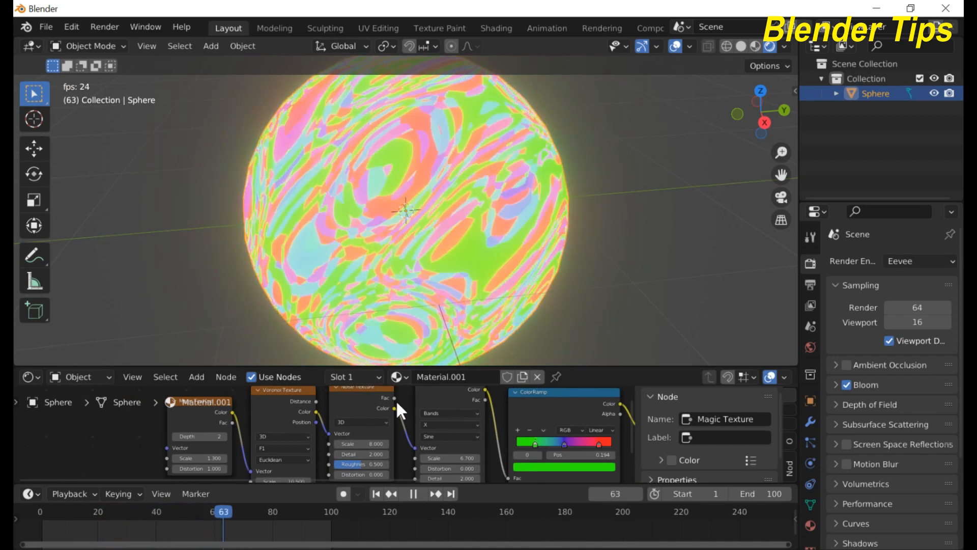
pyautogui.moveTo(417, 403); pyautogui.dragTo(412, 427, button='middle')
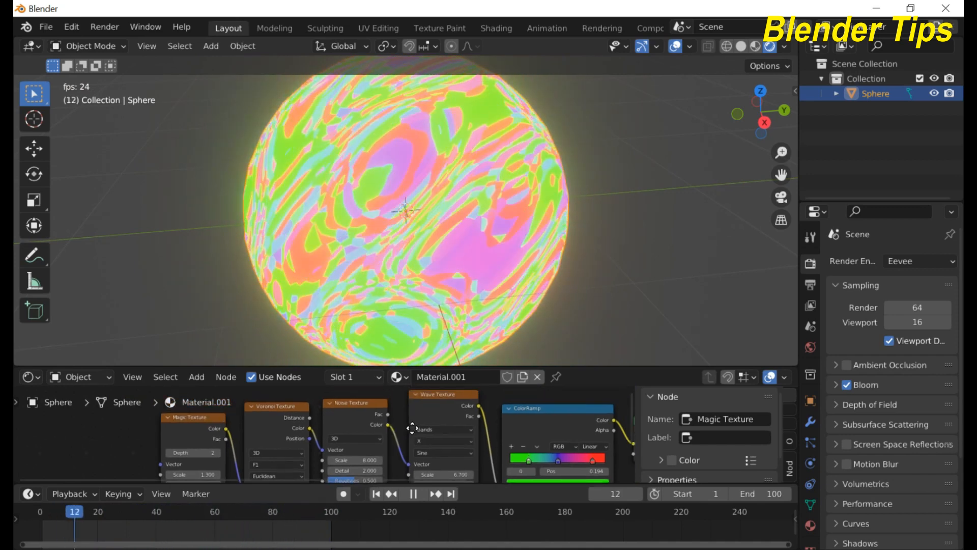